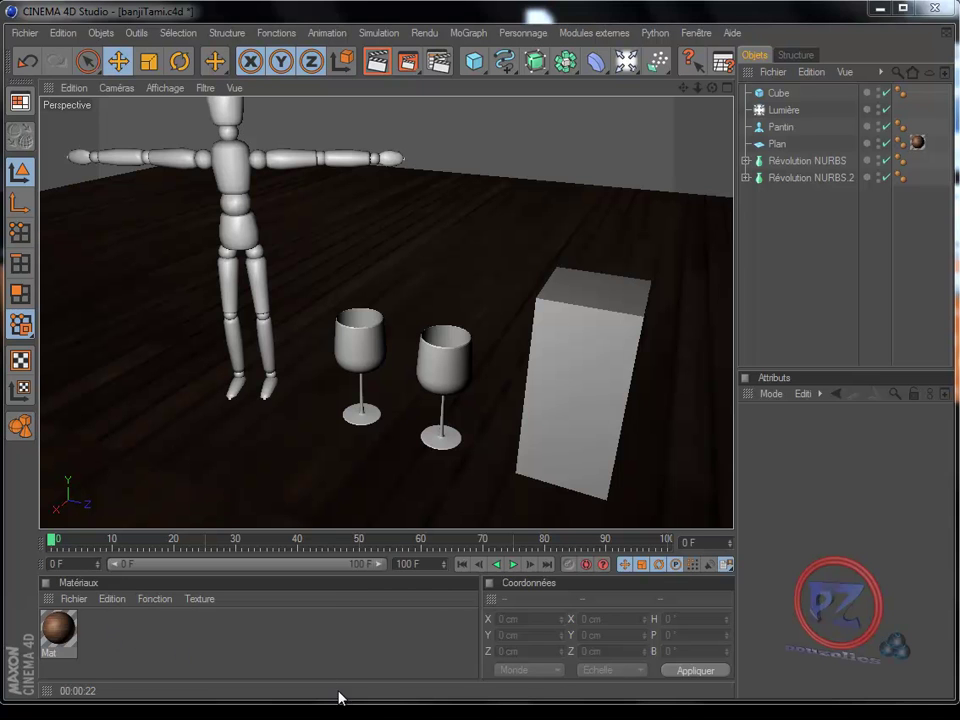
Step: Create a new material, open it for editing and disable its Couleur channel
{"action": "left_click_drag", "start_coordinate": [350, 704], "coordinate": [348, 712]}
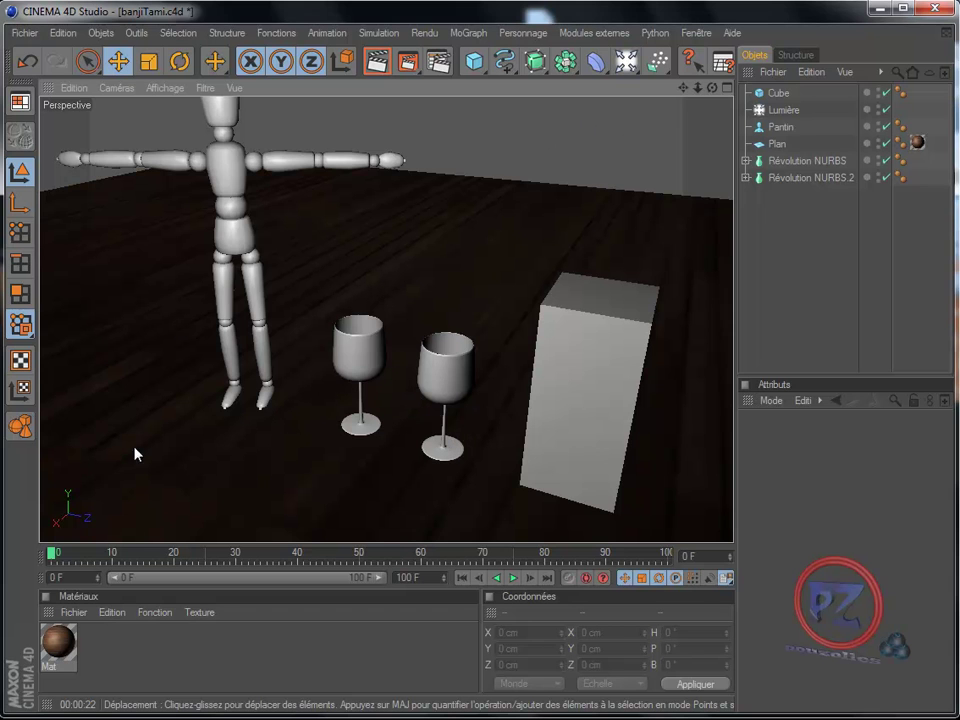
{"action": "left_click", "coordinate": [120, 650]}
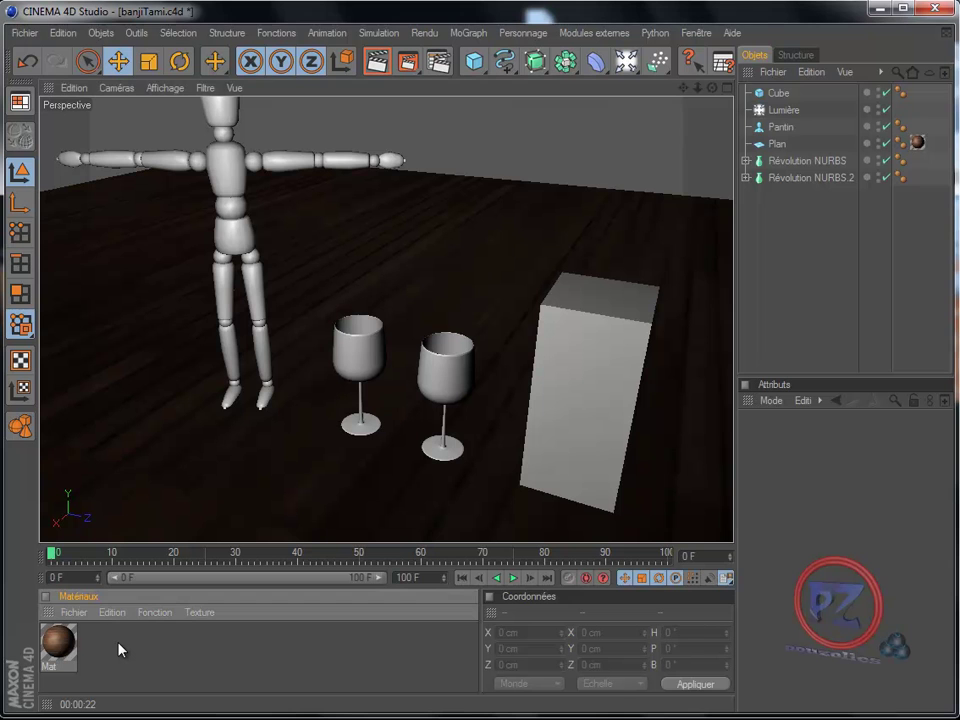
{"action": "double_click", "coordinate": [120, 650]}
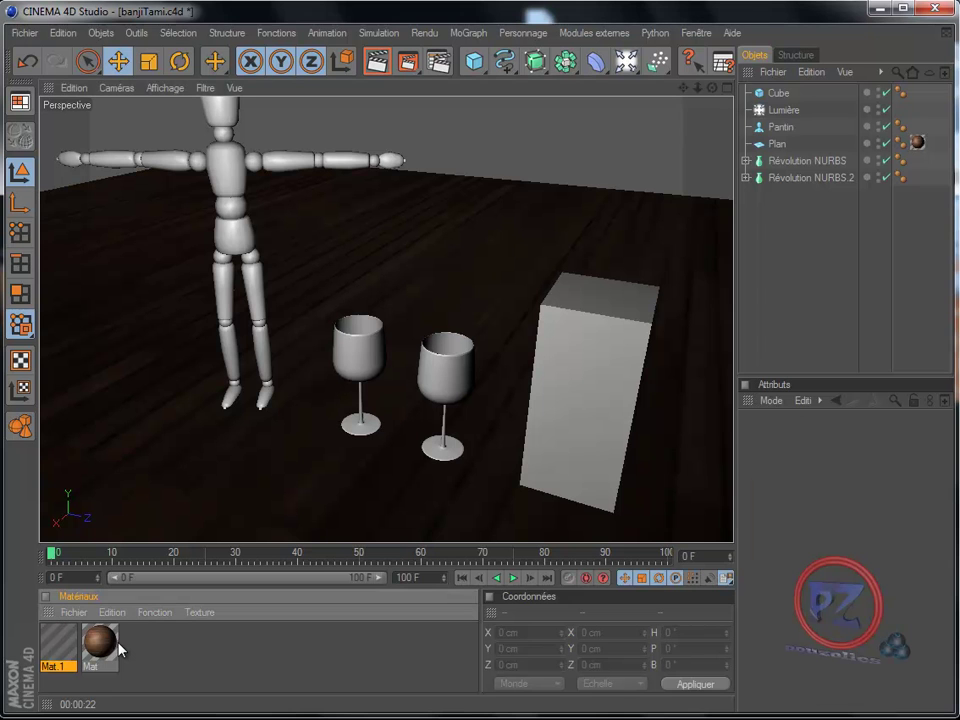
{"action": "double_click", "coordinate": [58, 650]}
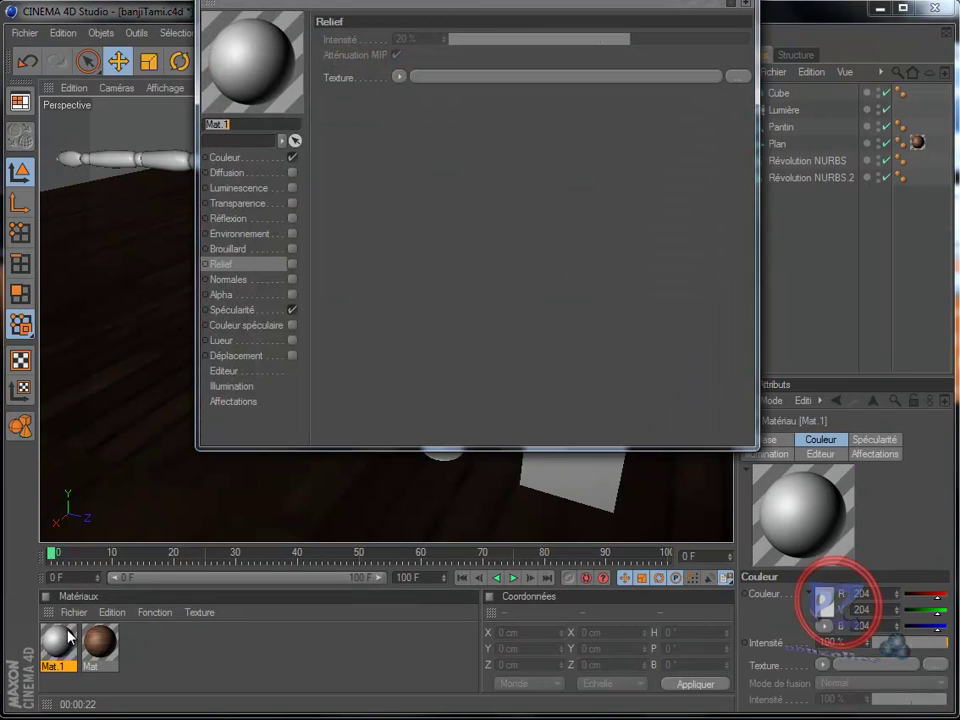
{"action": "left_click", "coordinate": [244, 159]}
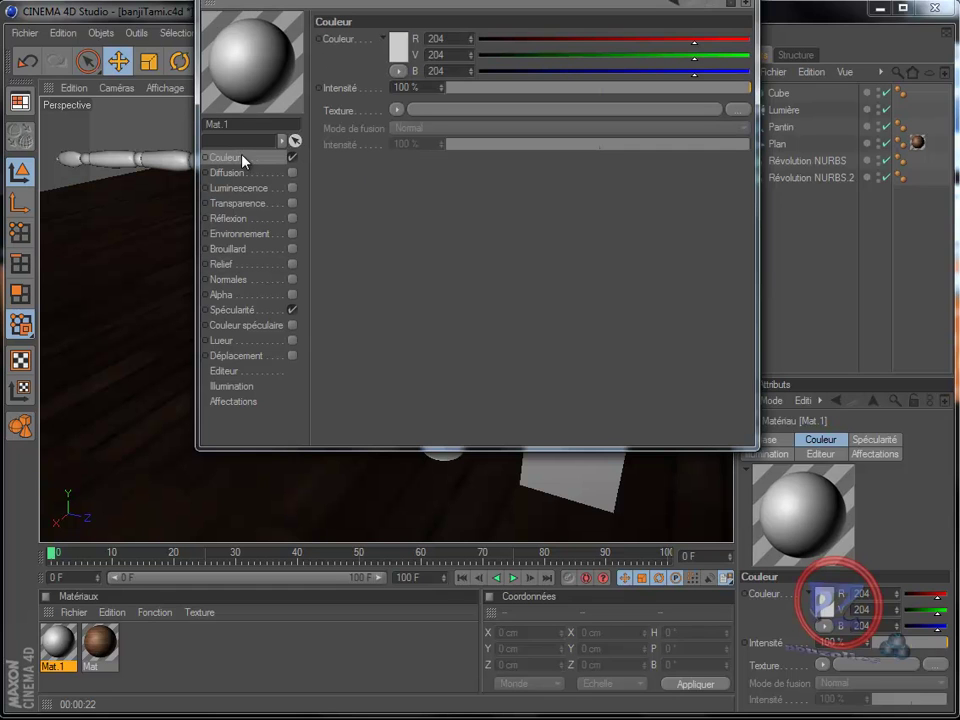
{"action": "left_click", "coordinate": [292, 158]}
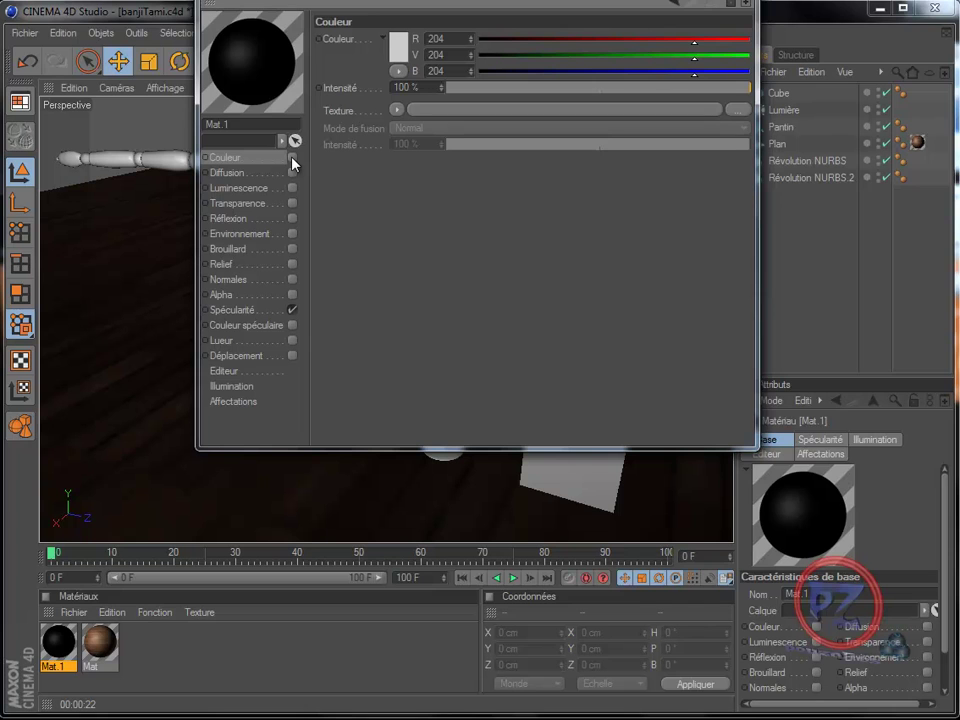
{"action": "left_click", "coordinate": [292, 189]}
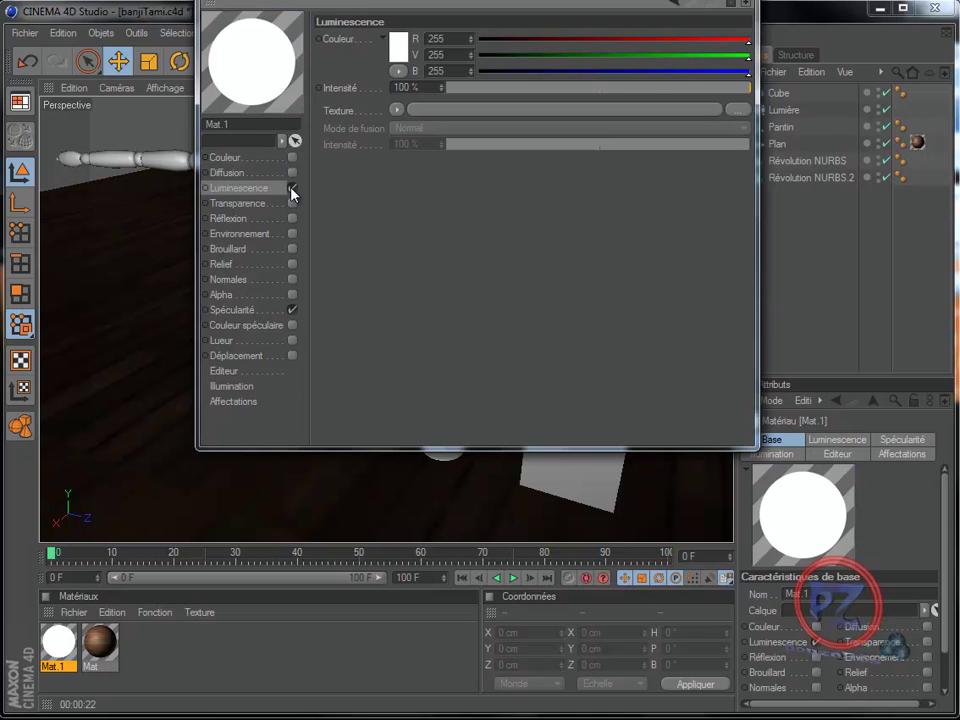
{"action": "left_click", "coordinate": [399, 44]}
{"action": "left_click", "coordinate": [384, 0]}
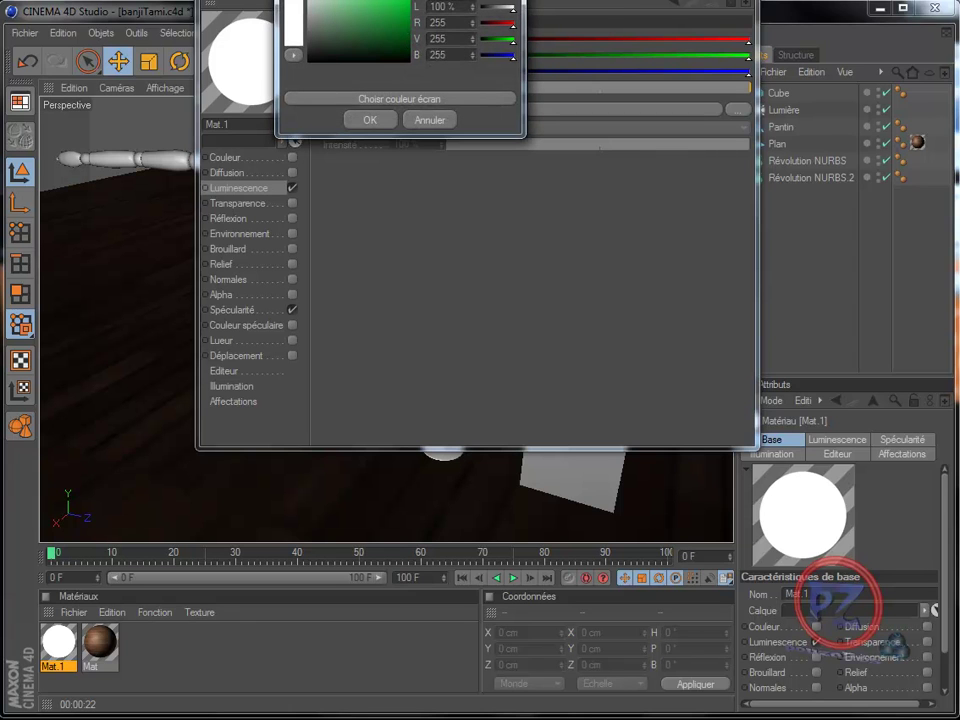
{"action": "left_click", "coordinate": [391, 31]}
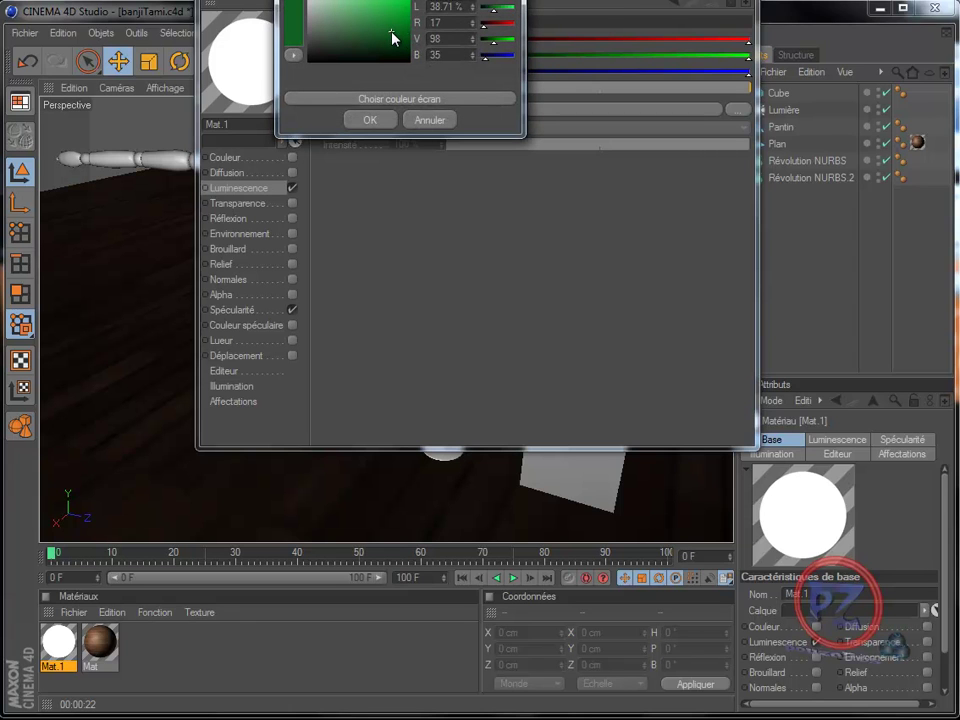
{"action": "left_click", "coordinate": [387, 26]}
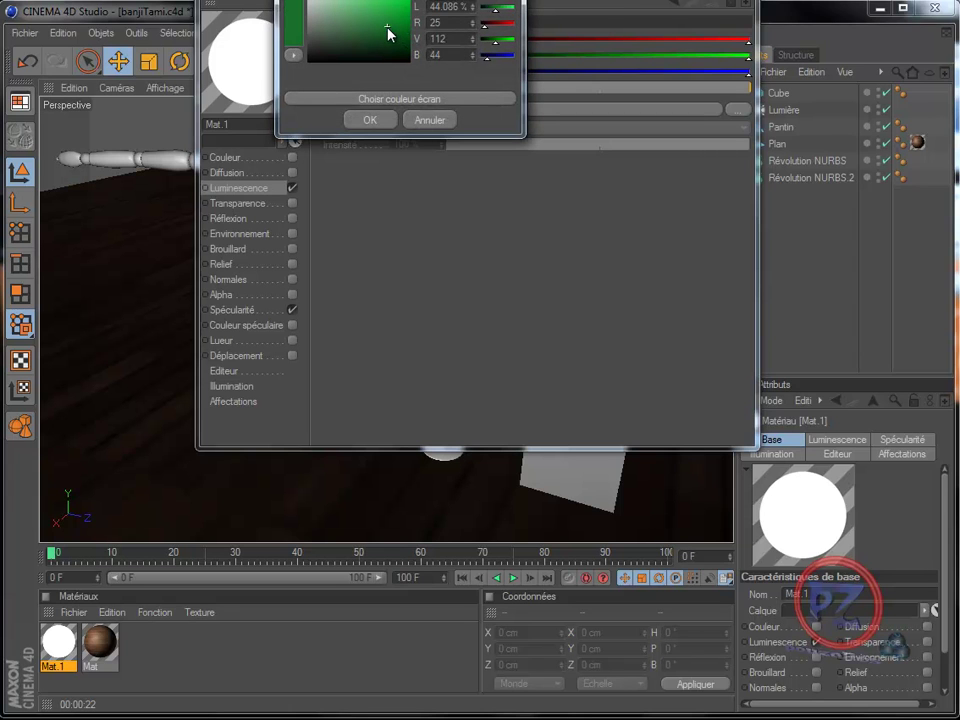
{"action": "left_click", "coordinate": [377, 122]}
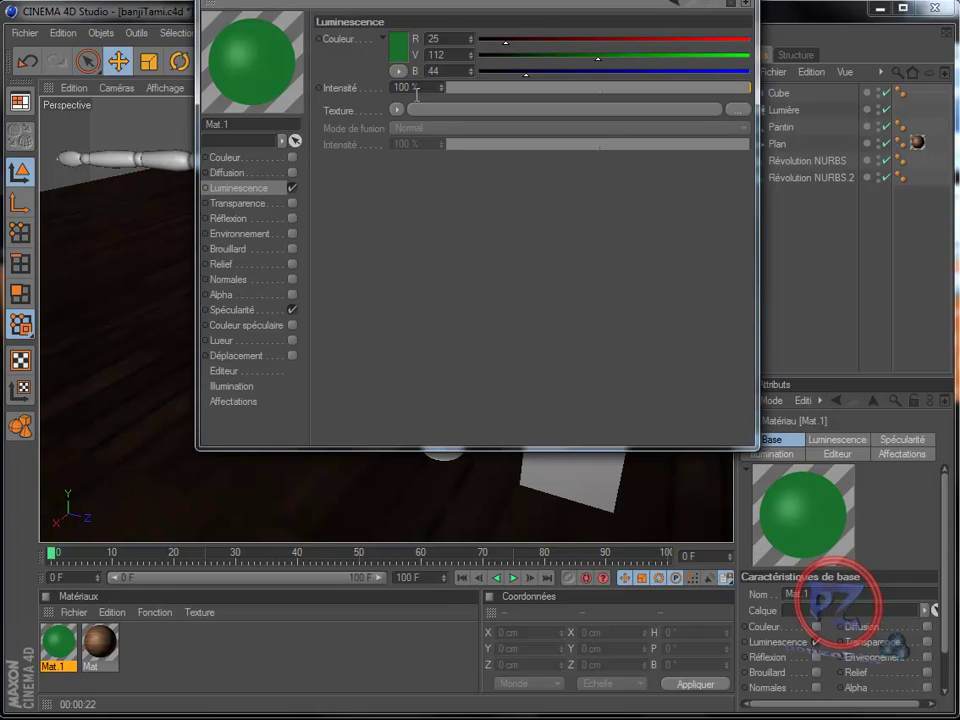
{"action": "left_click", "coordinate": [292, 188]}
Step: Enable the new material's Transparence channel and set its colour to dark green, RGB 34, 109, 43
{"action": "left_click", "coordinate": [292, 203]}
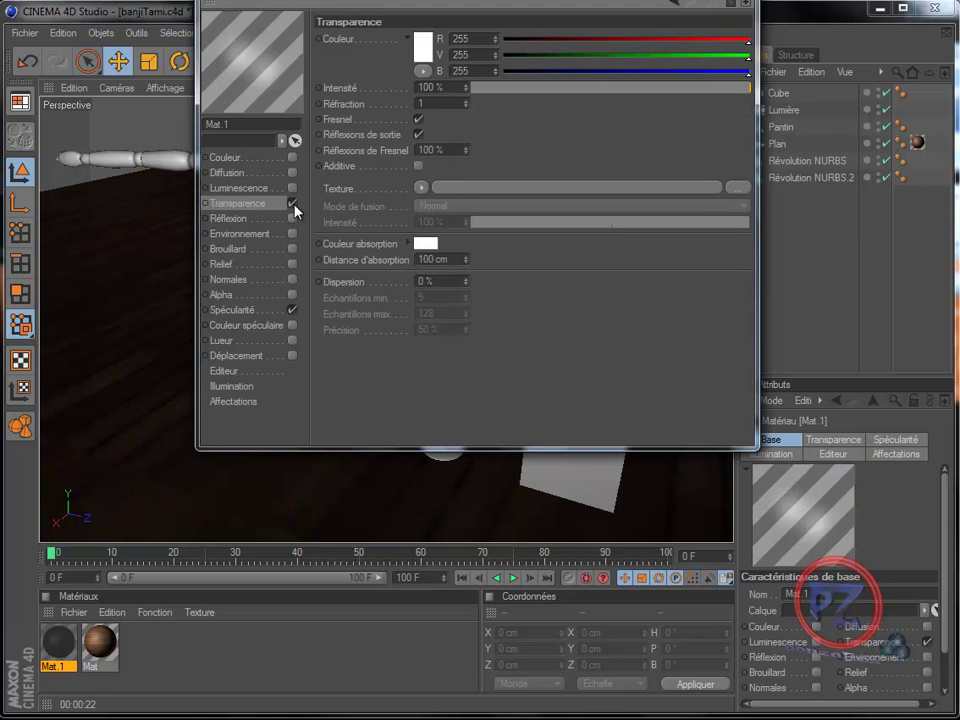
{"action": "left_click", "coordinate": [425, 50]}
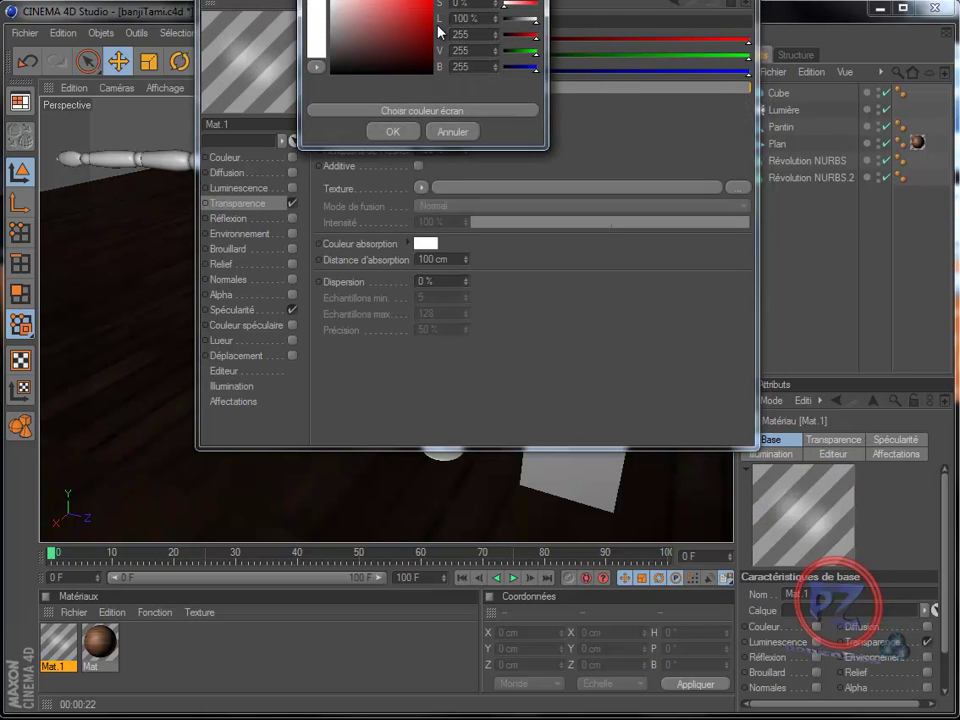
{"action": "left_click_drag", "start_coordinate": [445, 2], "coordinate": [434, 10]}
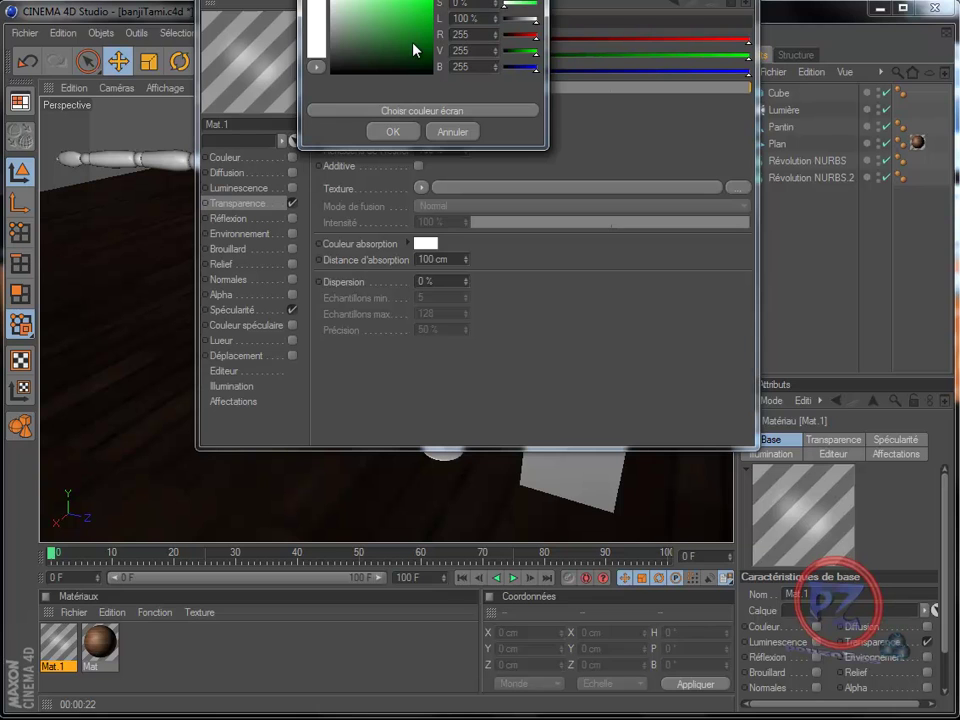
{"action": "left_click", "coordinate": [412, 43]}
{"action": "left_click", "coordinate": [400, 40]}
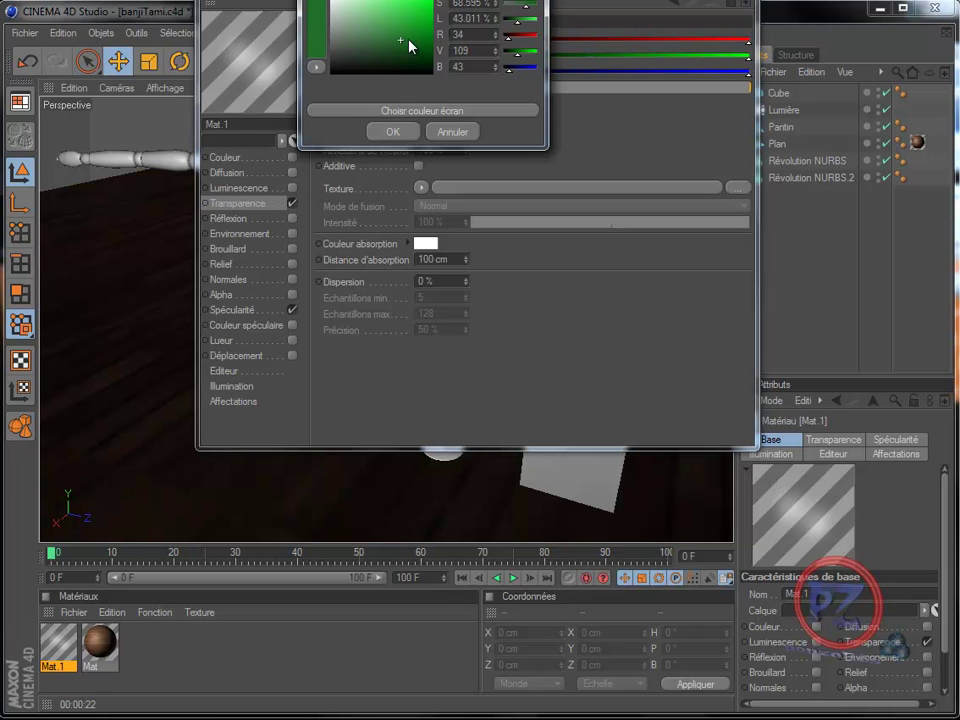
{"action": "left_click", "coordinate": [393, 132]}
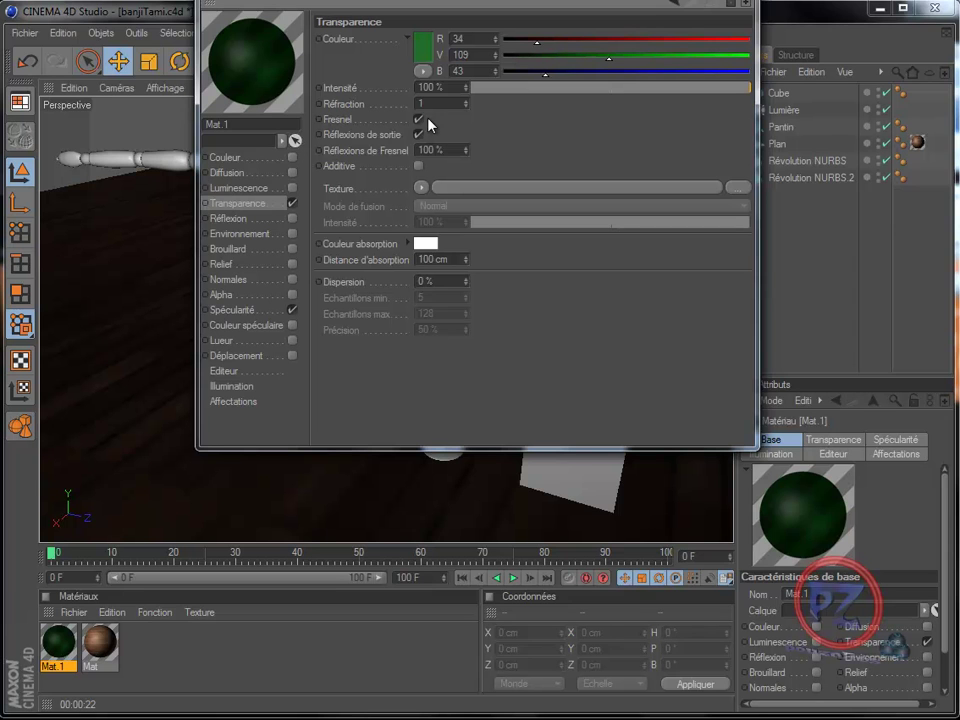
Step: Set the transparency's refraction to 1.6 and disable its Fresnel option
{"action": "left_click", "coordinate": [431, 104]}
{"action": "type", "text": "1.6"}
{"action": "left_click", "coordinate": [419, 119]}
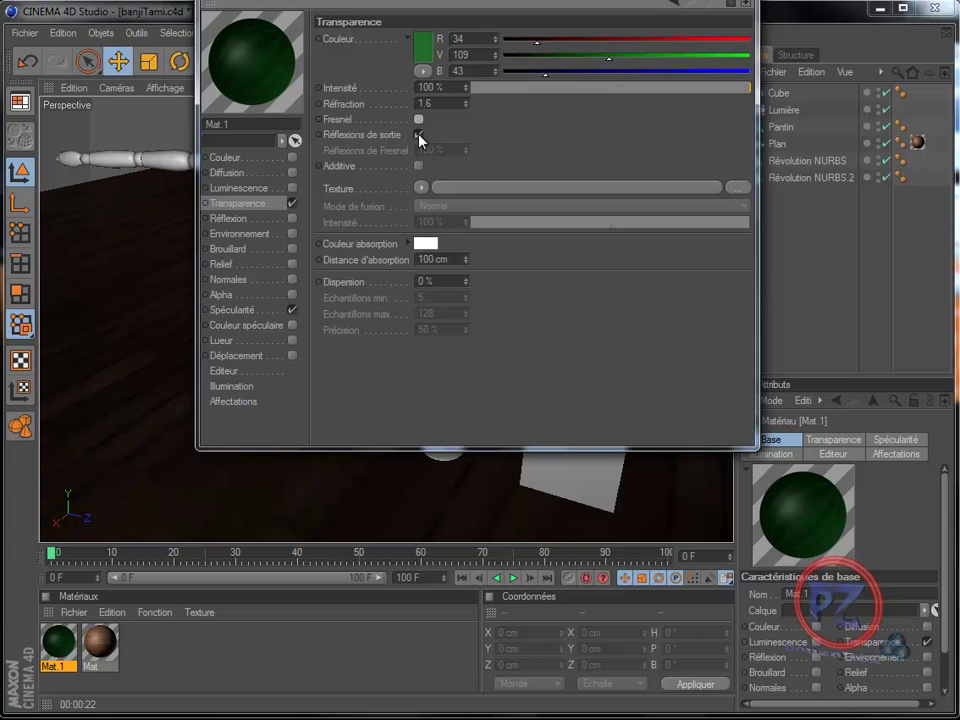
Step: Load a Fresnel shader as the transparency texture and open the shader's settings
{"action": "left_click", "coordinate": [421, 188]}
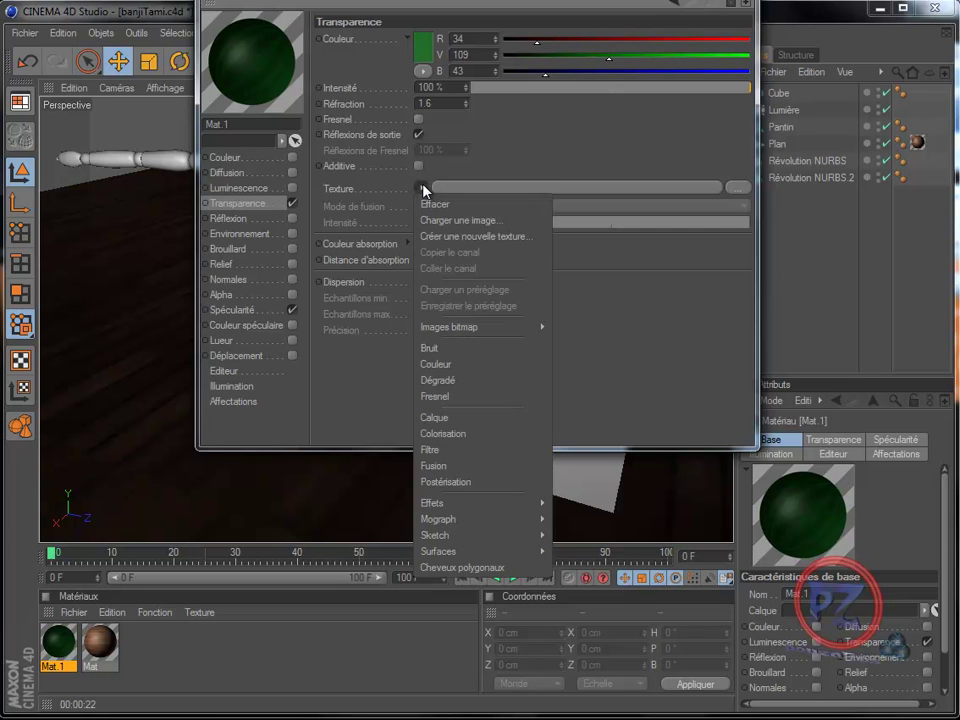
{"action": "left_click", "coordinate": [458, 400]}
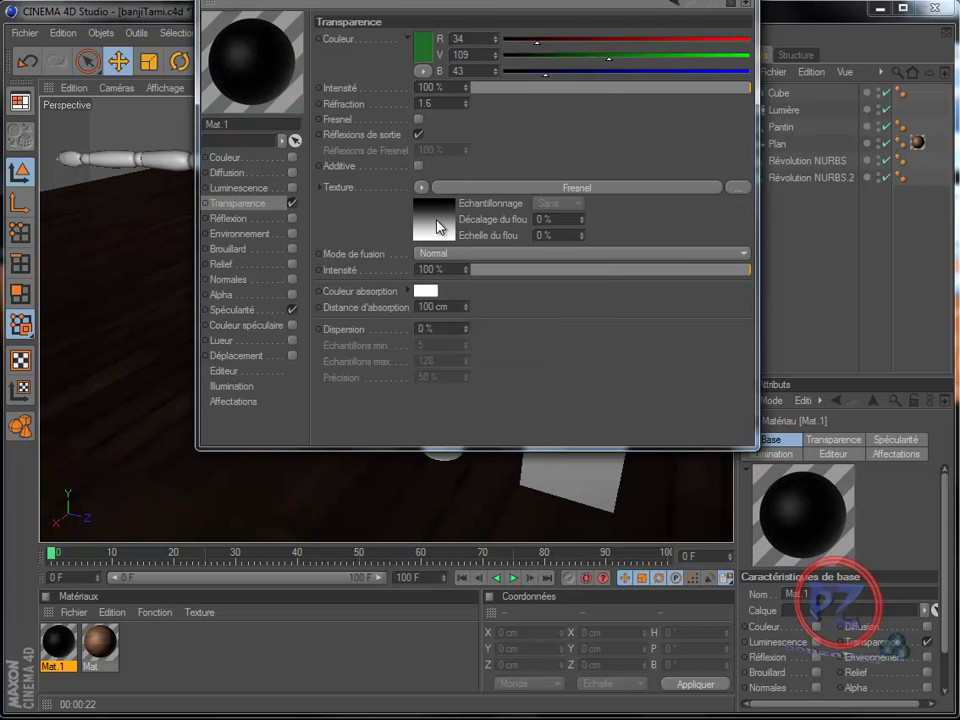
{"action": "left_click", "coordinate": [437, 226]}
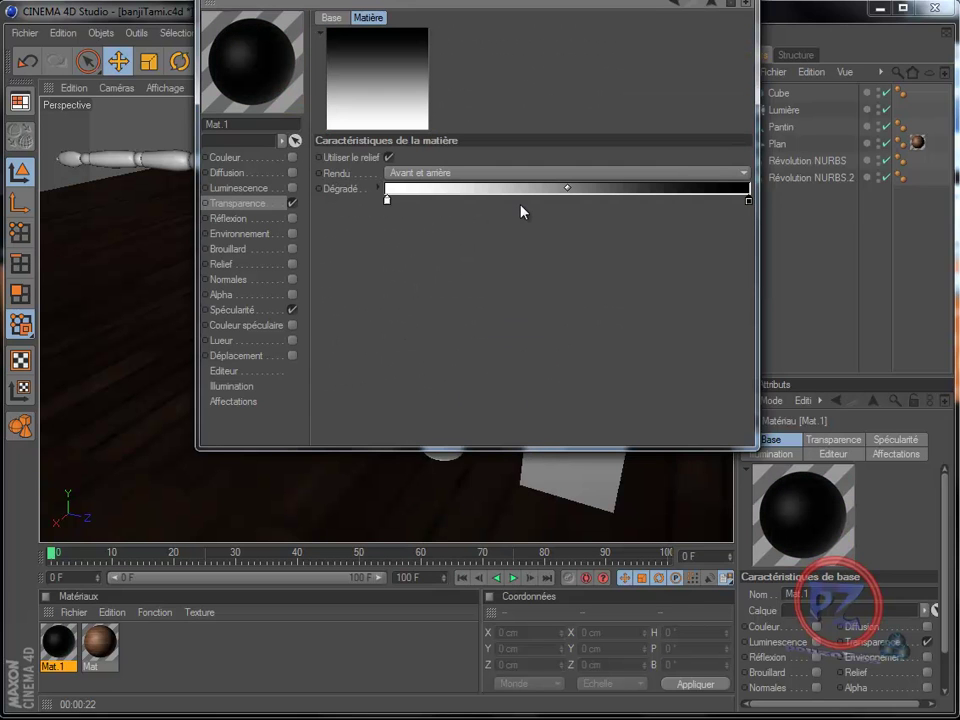
Step: Keep the Fresnel gradient's white start and change its black end to light green, RGB 129, 224, 120
{"action": "left_click", "coordinate": [388, 199]}
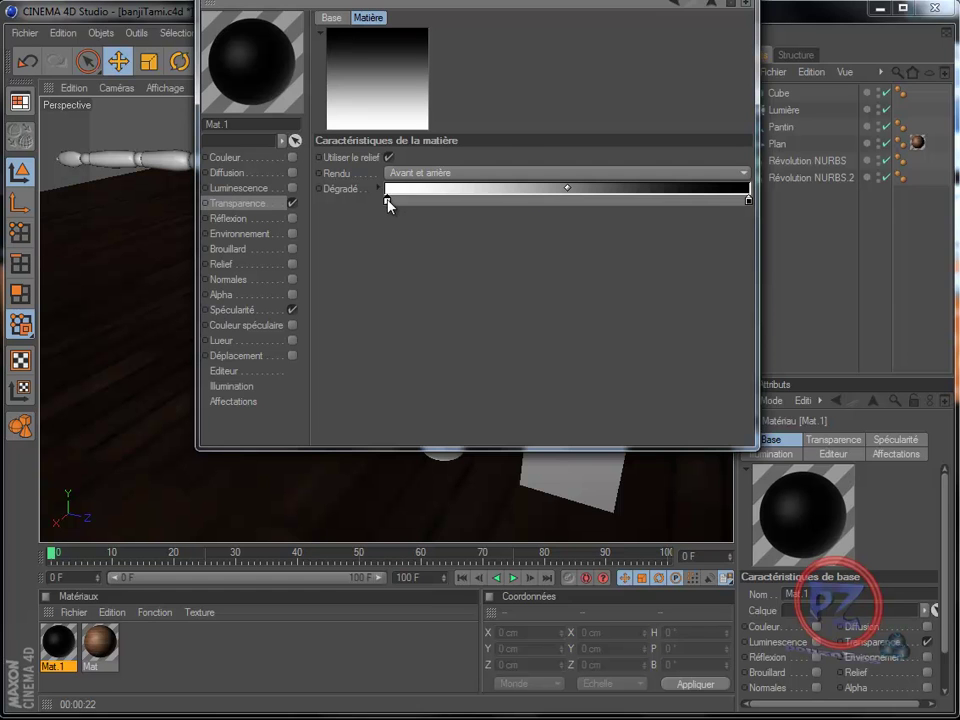
{"action": "double_click", "coordinate": [388, 200]}
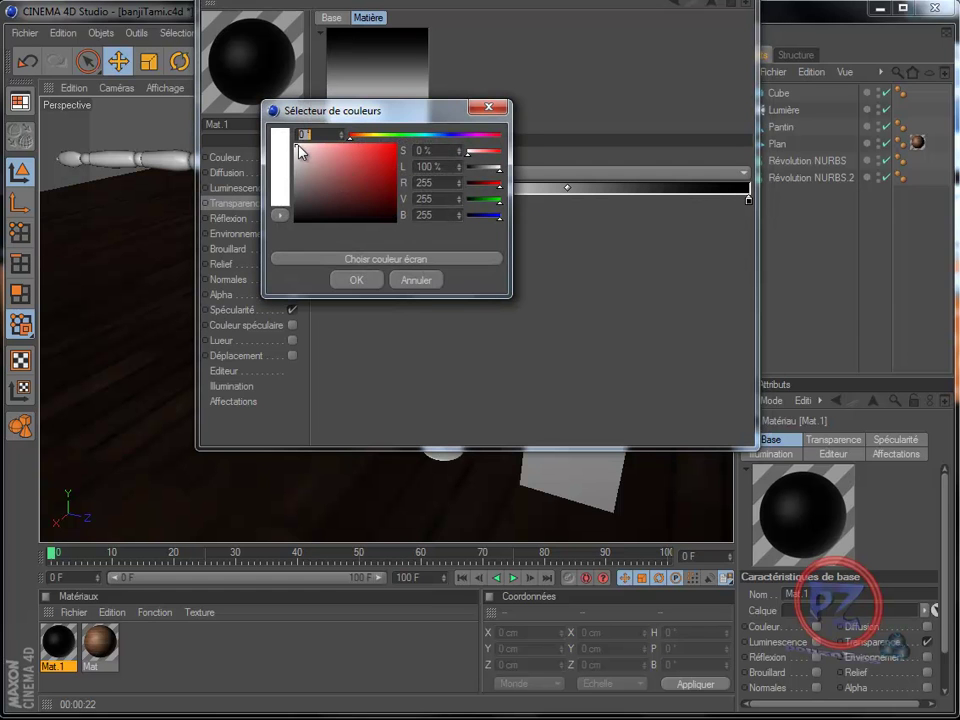
{"action": "left_click", "coordinate": [358, 281]}
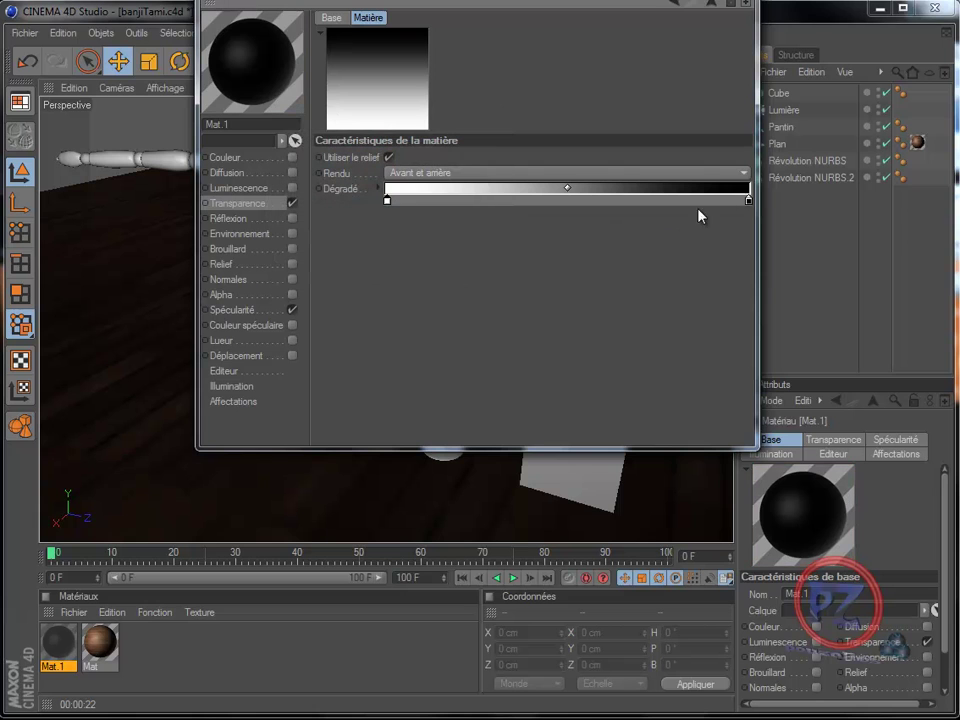
{"action": "double_click", "coordinate": [749, 201]}
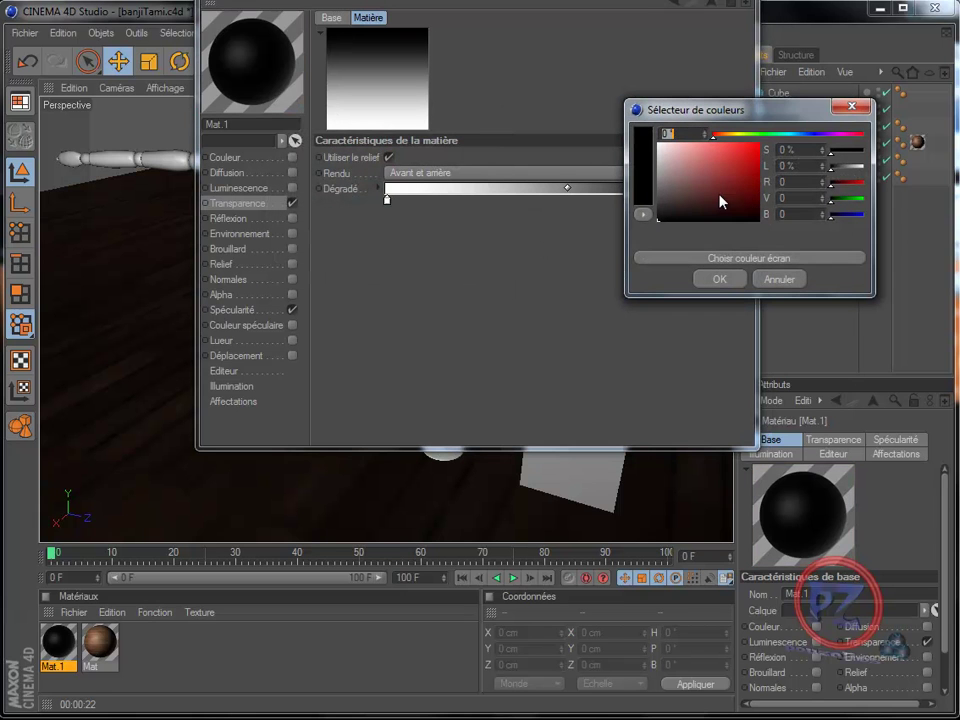
{"action": "left_click", "coordinate": [761, 134]}
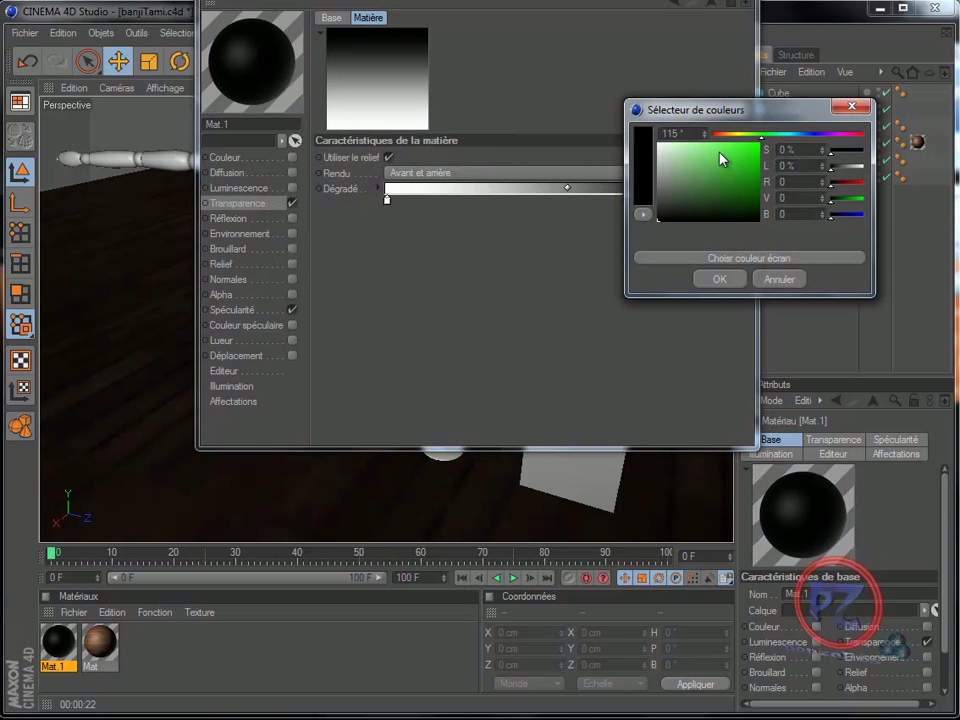
{"action": "left_click", "coordinate": [703, 155]}
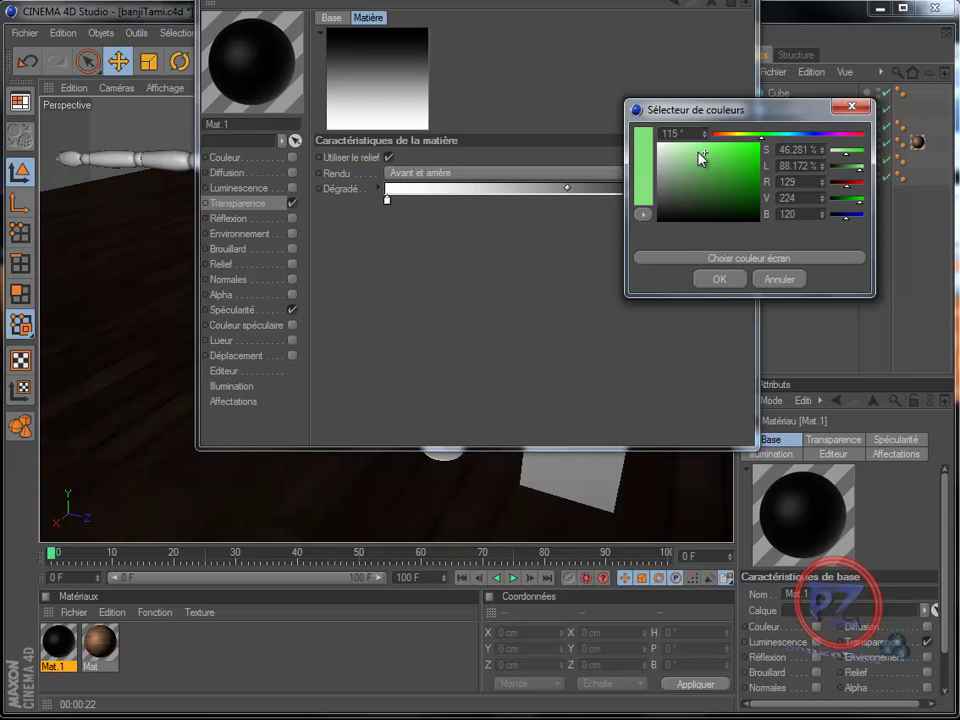
{"action": "left_click", "coordinate": [722, 280]}
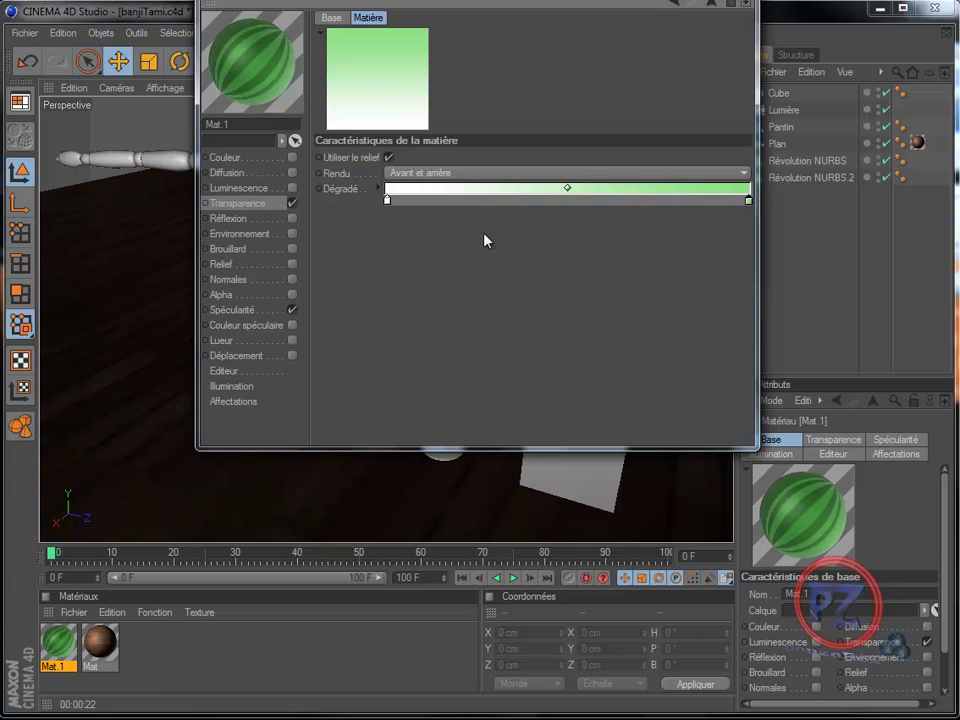
Step: Show the material preview in a separate window and place the material editor beside it
{"action": "right_click", "coordinate": [266, 70]}
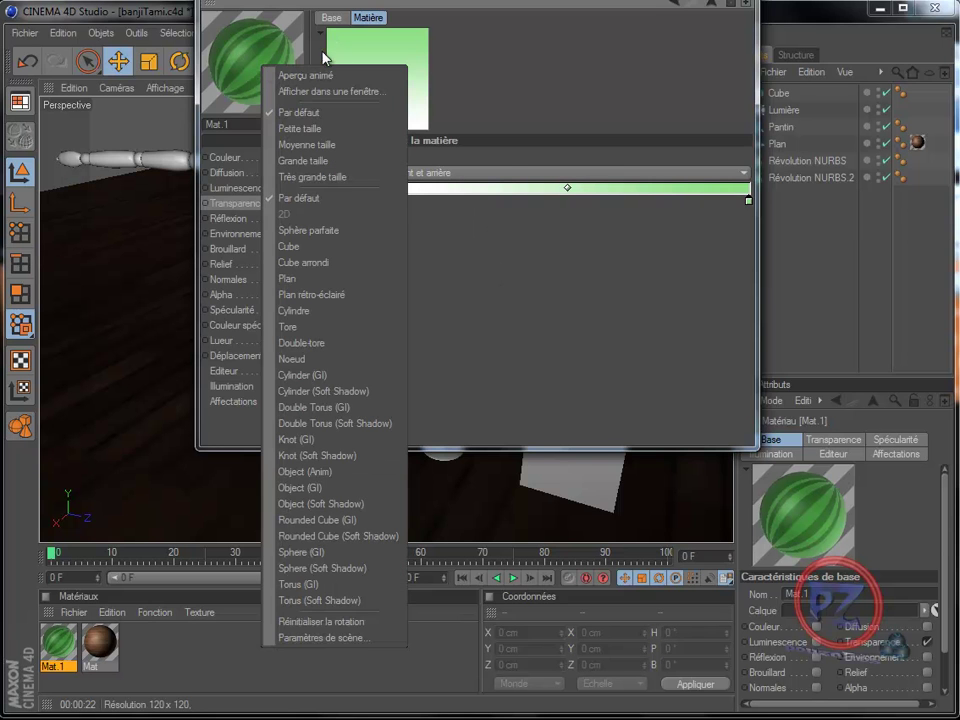
{"action": "left_click", "coordinate": [300, 91]}
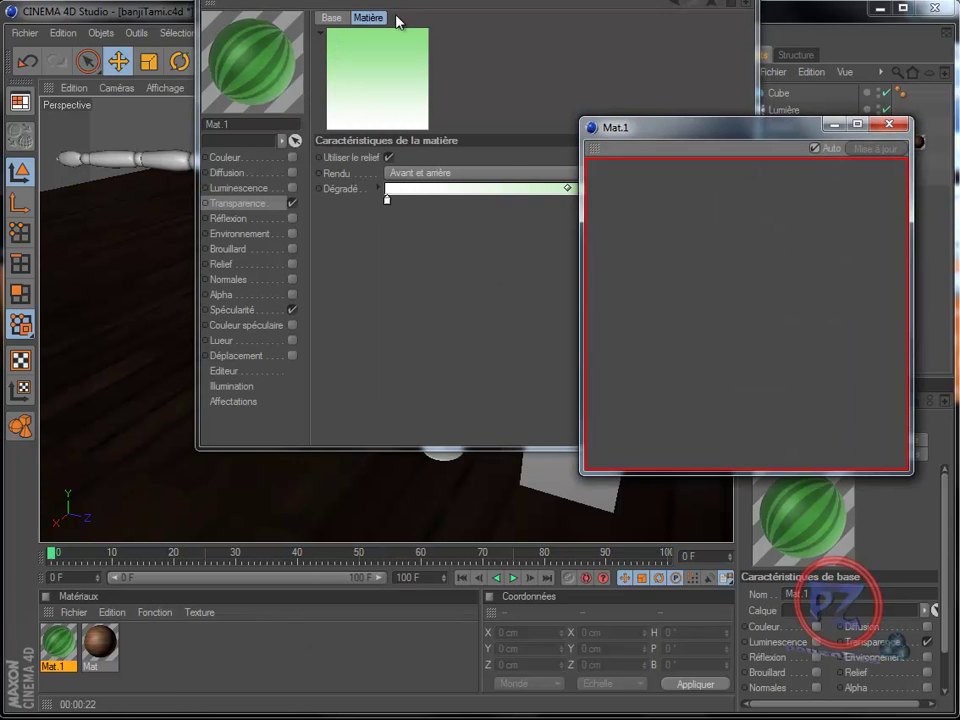
{"action": "left_click_drag", "start_coordinate": [410, 3], "coordinate": [233, 42]}
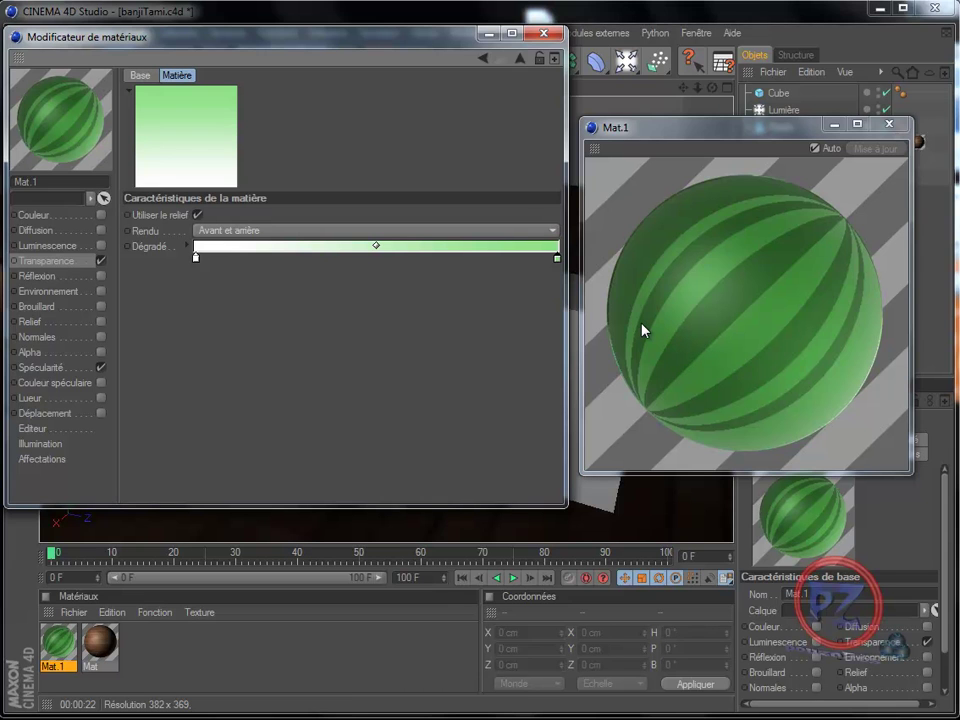
Step: Set the Fresnel texture's intensity in the Transparence channel to 90 %
{"action": "left_click", "coordinate": [58, 262]}
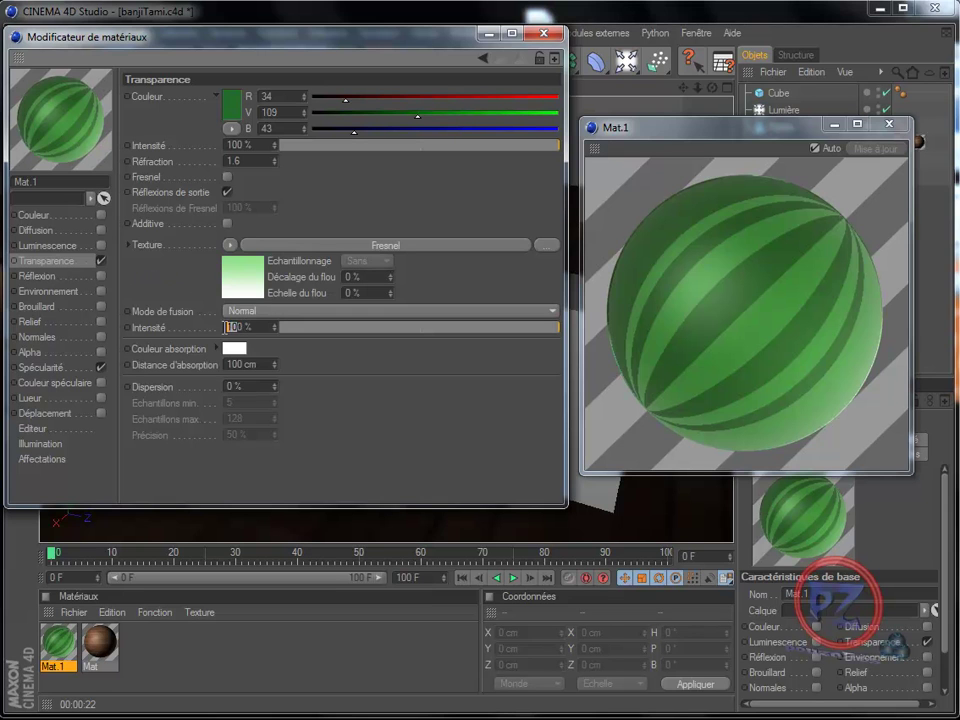
{"action": "type", "text": "9"}
{"action": "left_click", "coordinate": [356, 389]}
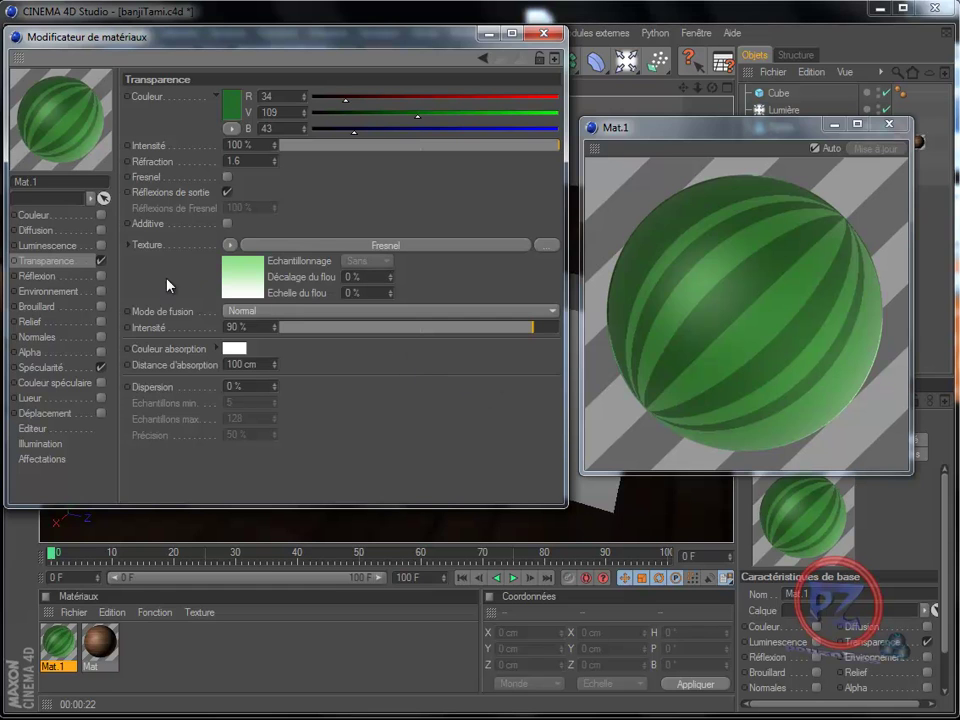
Step: Enable the material's Réflexion channel and set its intensity to 83 %
{"action": "left_click", "coordinate": [101, 277]}
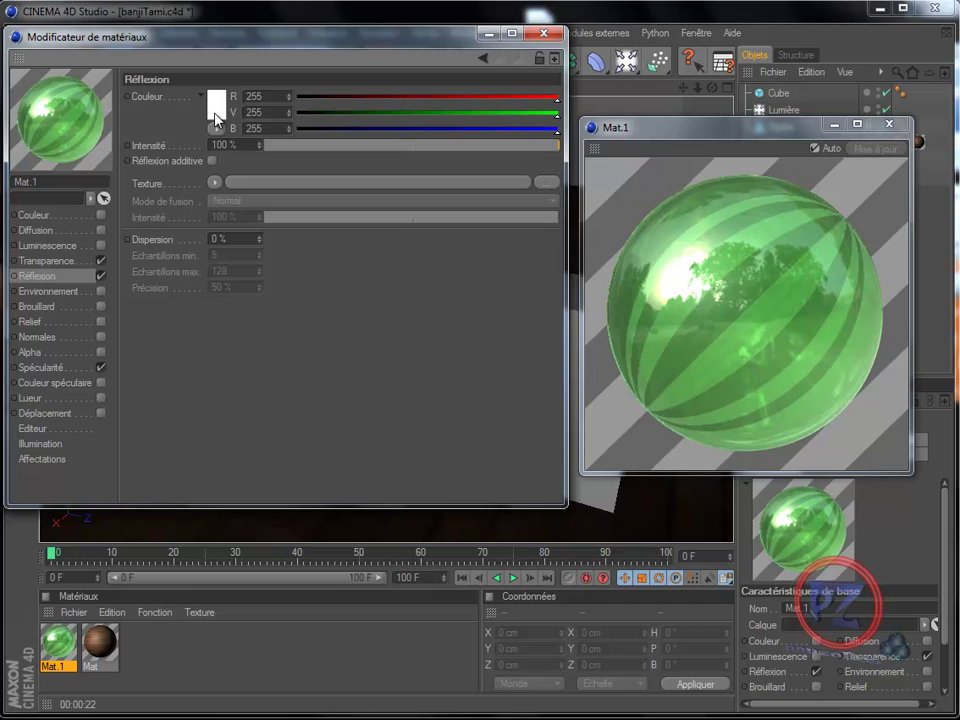
{"action": "double_click", "coordinate": [216, 145]}
{"action": "type", "text": "83"}
{"action": "key", "text": "Return"}
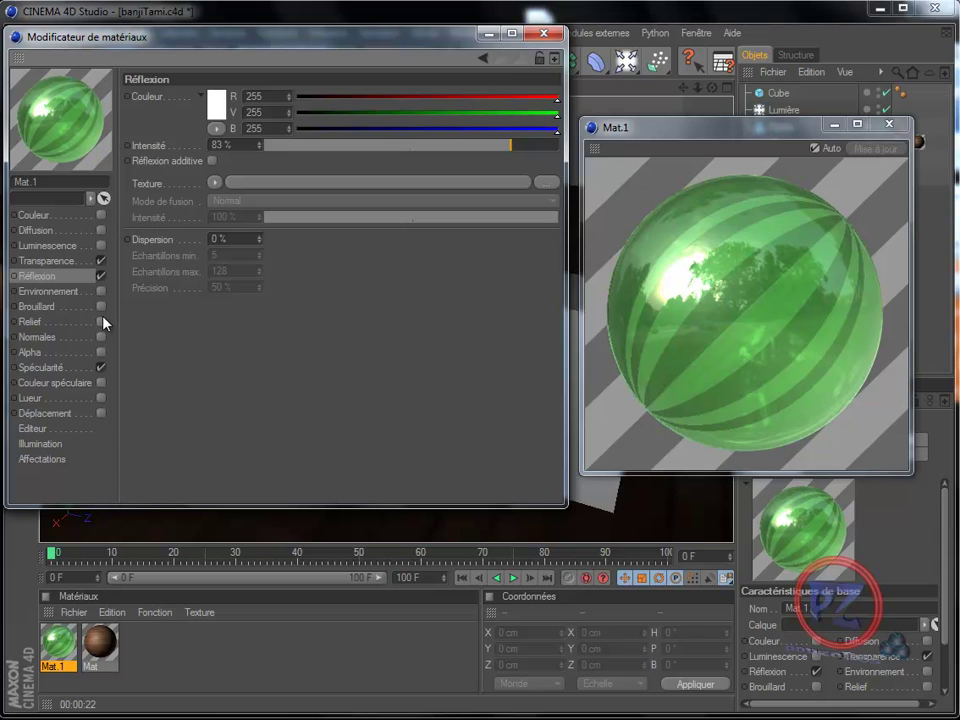
Step: In the green material's Spécularité channel, set Largeur to 13 % and Hauteur to 200 %
{"action": "left_click", "coordinate": [40, 367]}
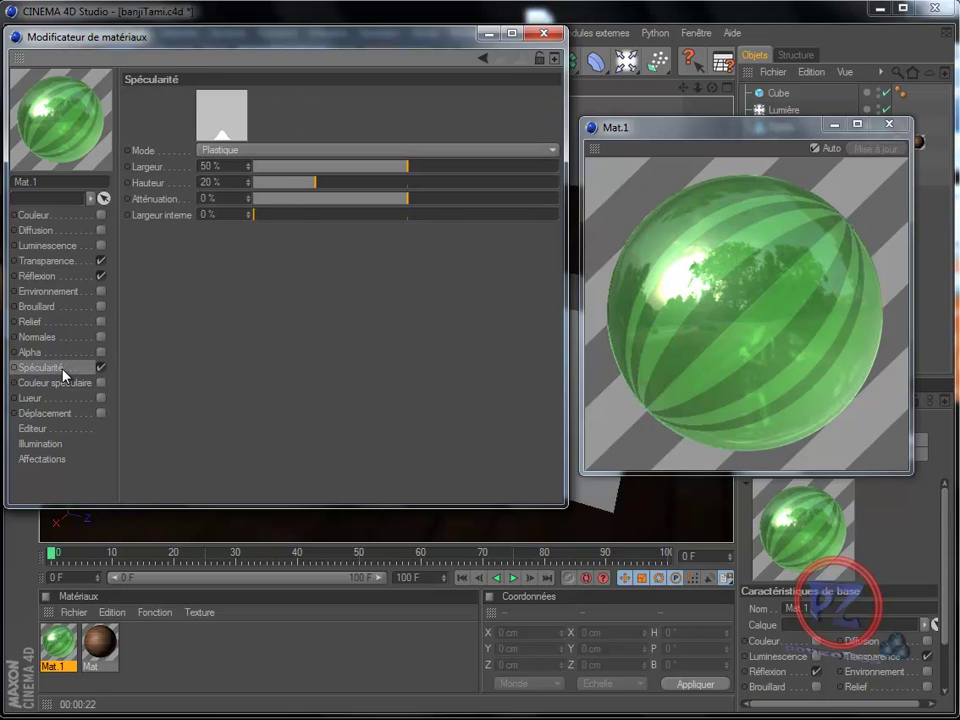
{"action": "left_click", "coordinate": [297, 168]}
{"action": "left_click", "coordinate": [292, 167]}
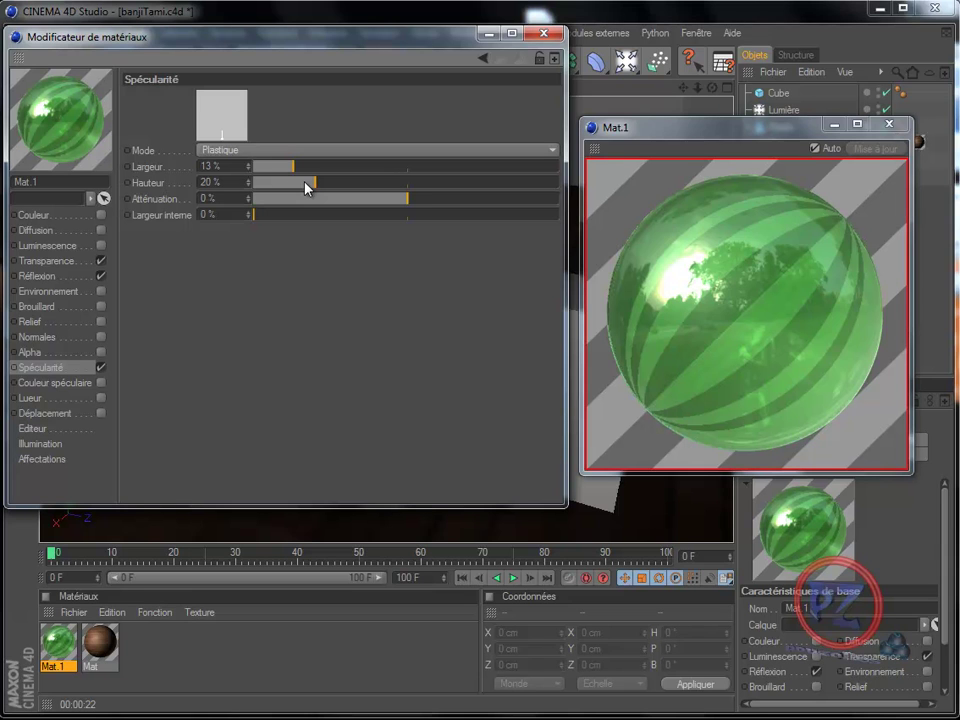
{"action": "left_click", "coordinate": [211, 182]}
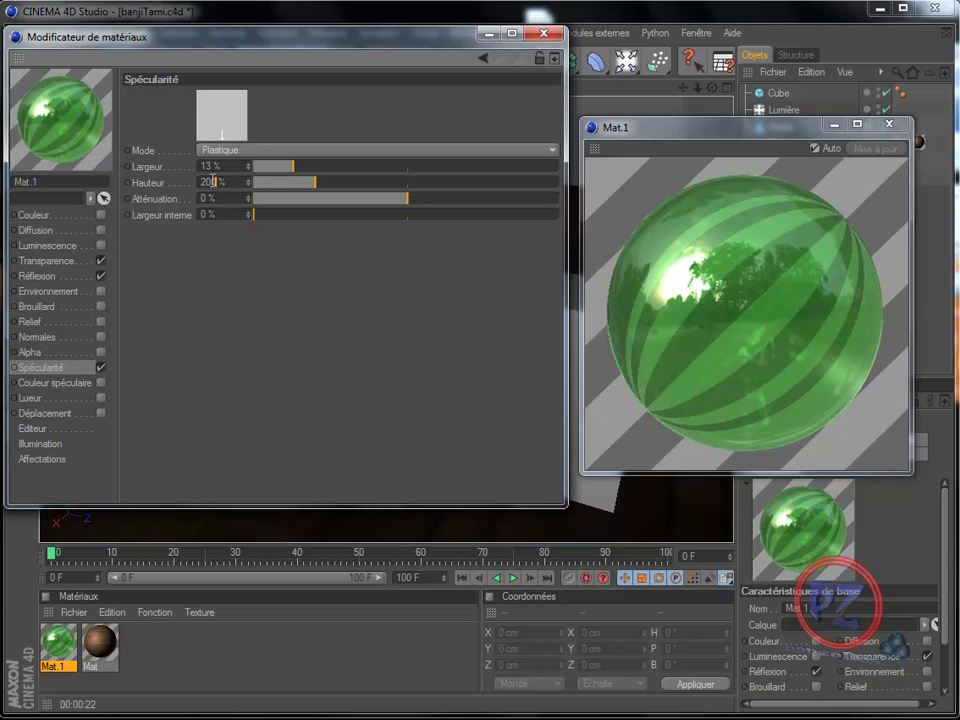
{"action": "type", "text": "0"}
Step: Set the specular Atténuation to 15 % and Largeur interne to 5 %
{"action": "left_click_drag", "start_coordinate": [209, 199], "coordinate": [200, 199]}
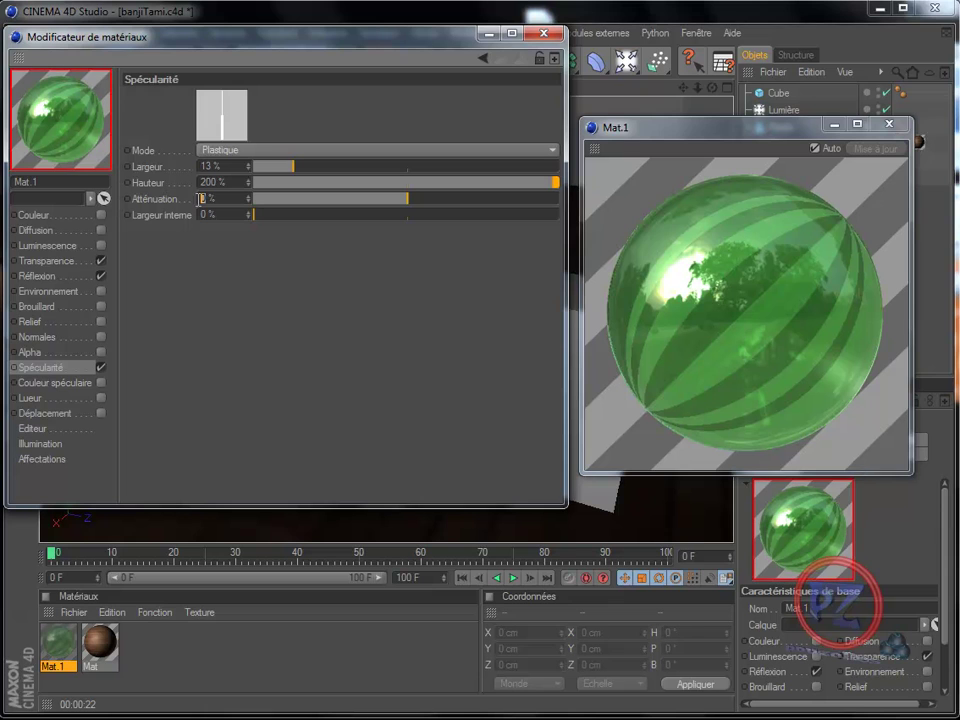
{"action": "type", "text": "15"}
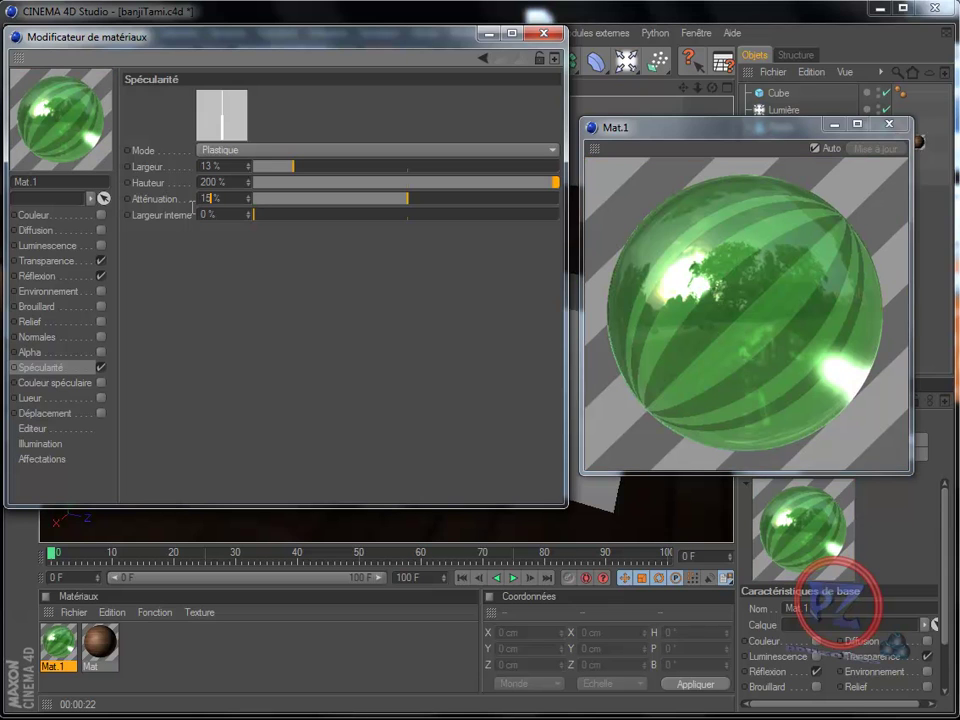
{"action": "left_click", "coordinate": [207, 216]}
{"action": "left_click_drag", "start_coordinate": [207, 216], "coordinate": [200, 216]}
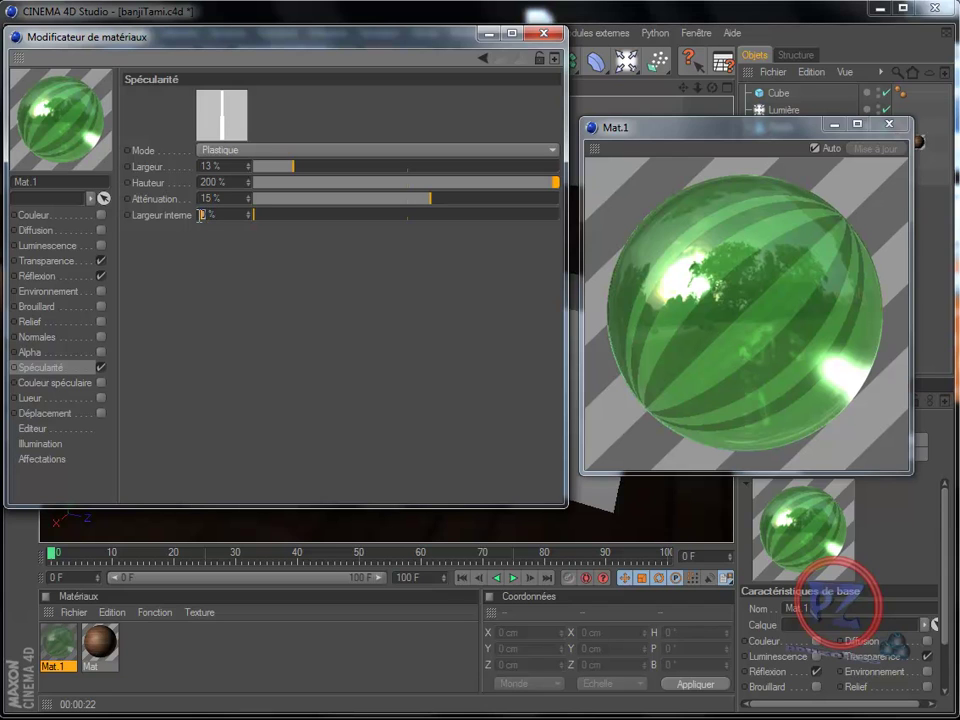
{"action": "type", "text": "5"}
{"action": "key", "text": "Return"}
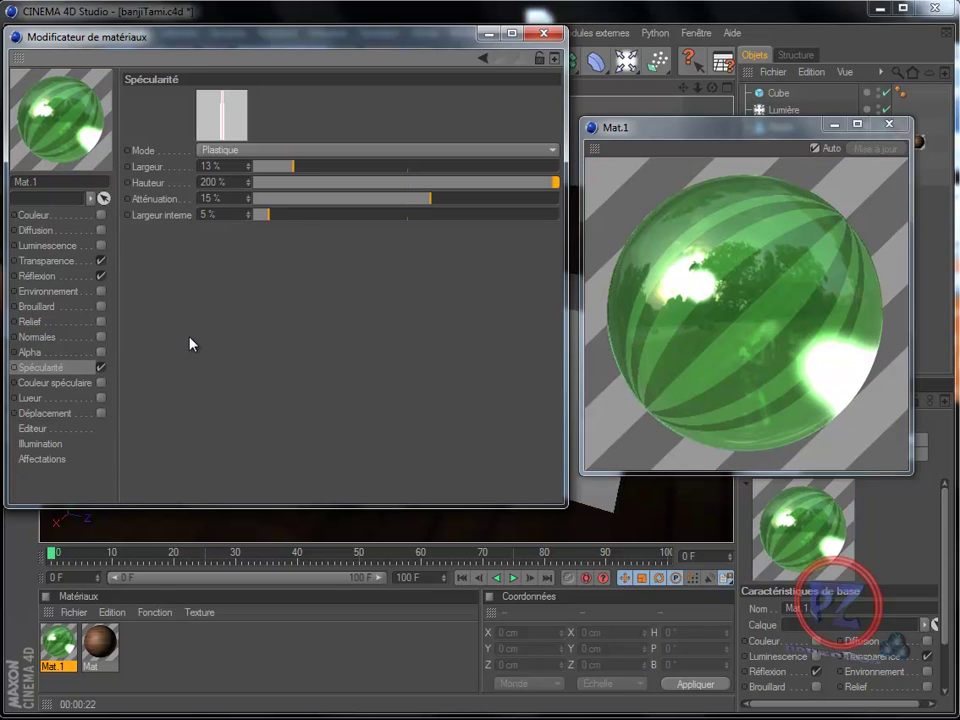
Step: Close the material preview and editor, and apply the green glass material to the Révolution NURBS object
{"action": "left_click", "coordinate": [890, 125]}
{"action": "left_click_drag", "start_coordinate": [449, 40], "coordinate": [594, 42]}
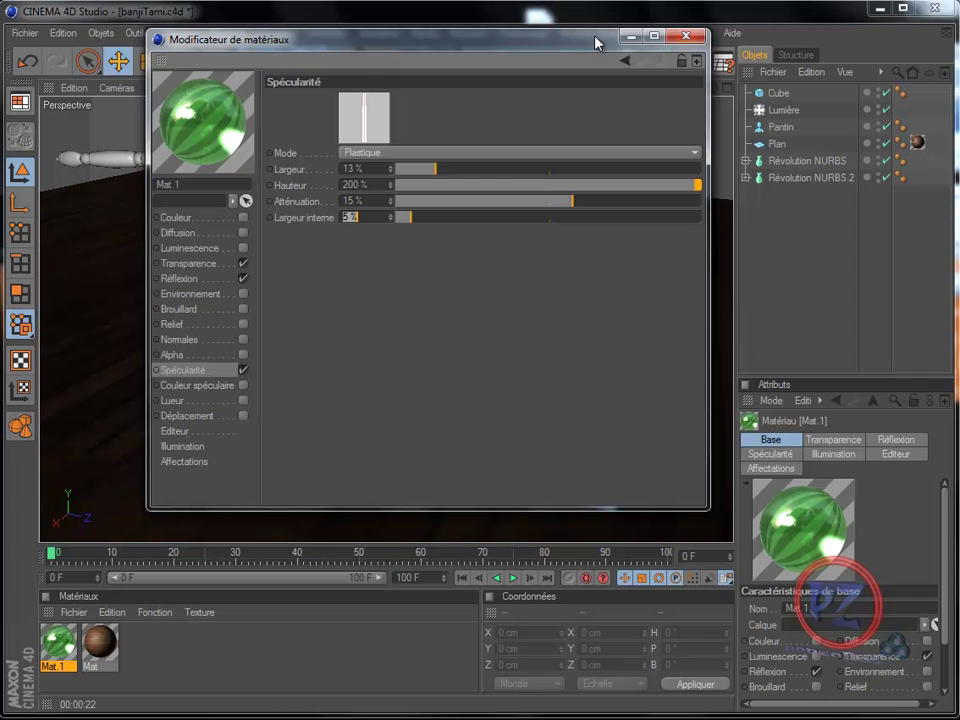
{"action": "left_click", "coordinate": [686, 38]}
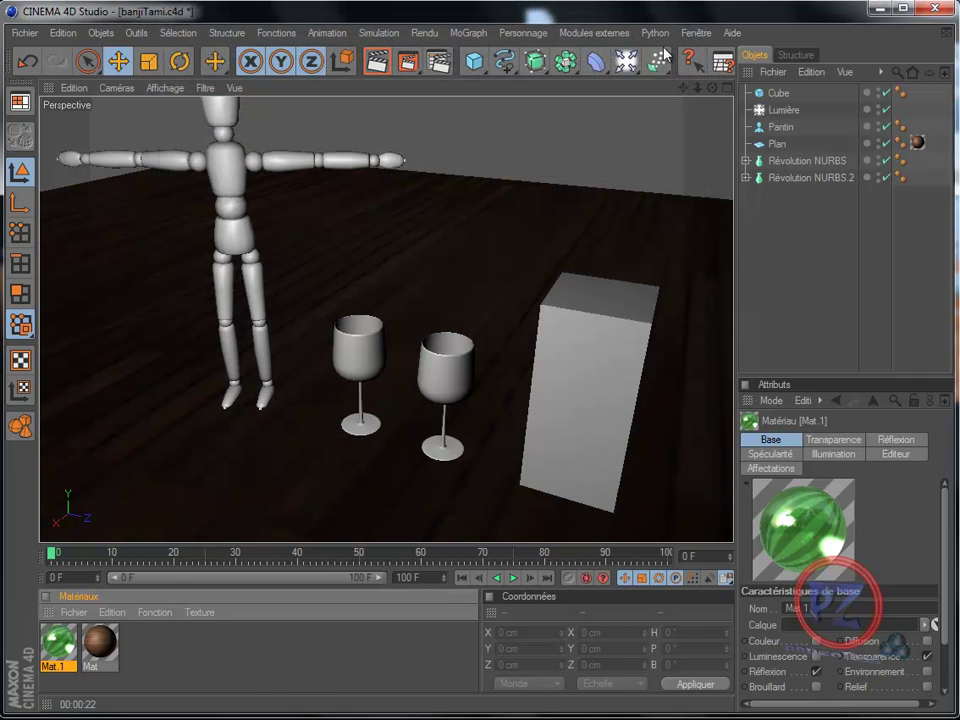
{"action": "left_click_drag", "start_coordinate": [64, 657], "coordinate": [820, 164]}
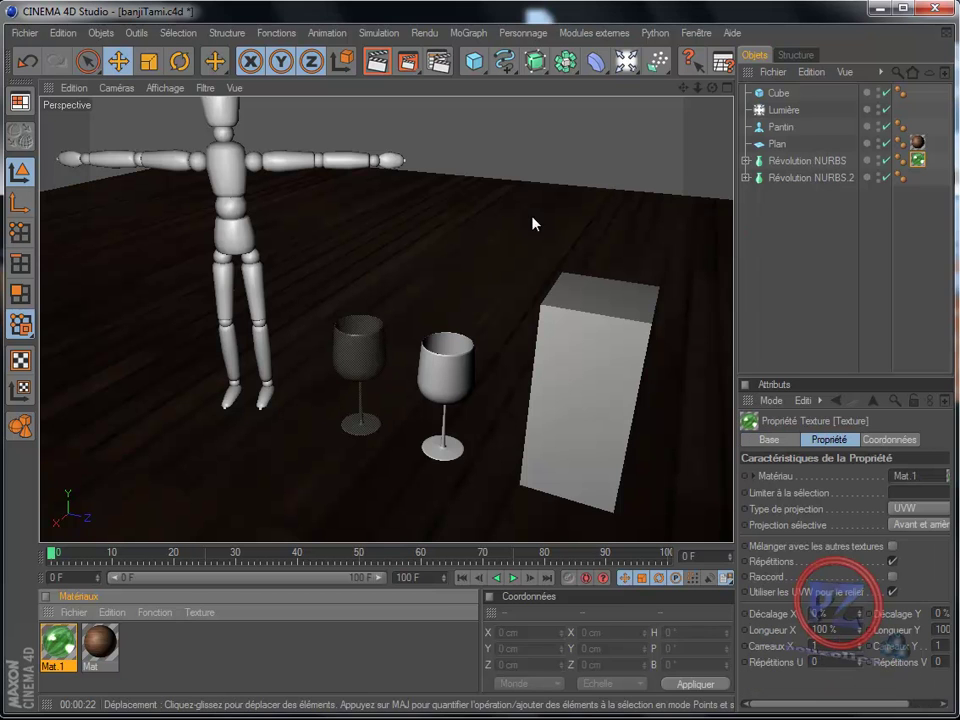
Step: Render a close-up of the two wine glasses in the viewport to examine the green glass
{"action": "scroll", "coordinate": [492, 288], "scroll_direction": "up", "scroll_amount": 5}
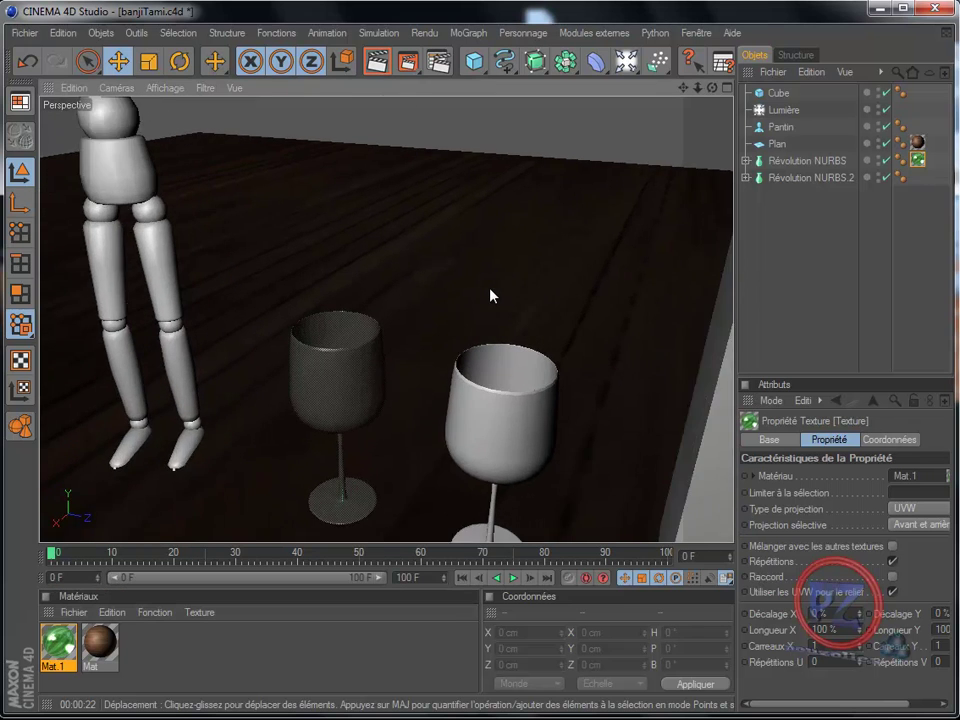
{"action": "scroll", "coordinate": [491, 295], "scroll_direction": "up", "scroll_amount": 3}
{"action": "left_click_drag", "start_coordinate": [685, 87], "coordinate": [517, 298]}
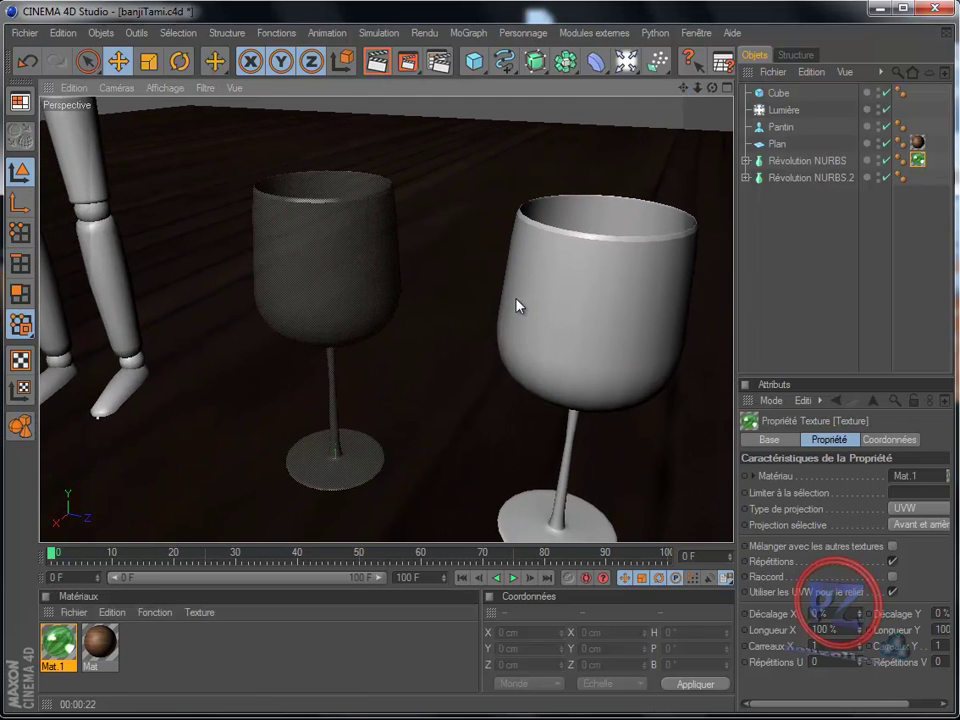
{"action": "left_click", "coordinate": [376, 66]}
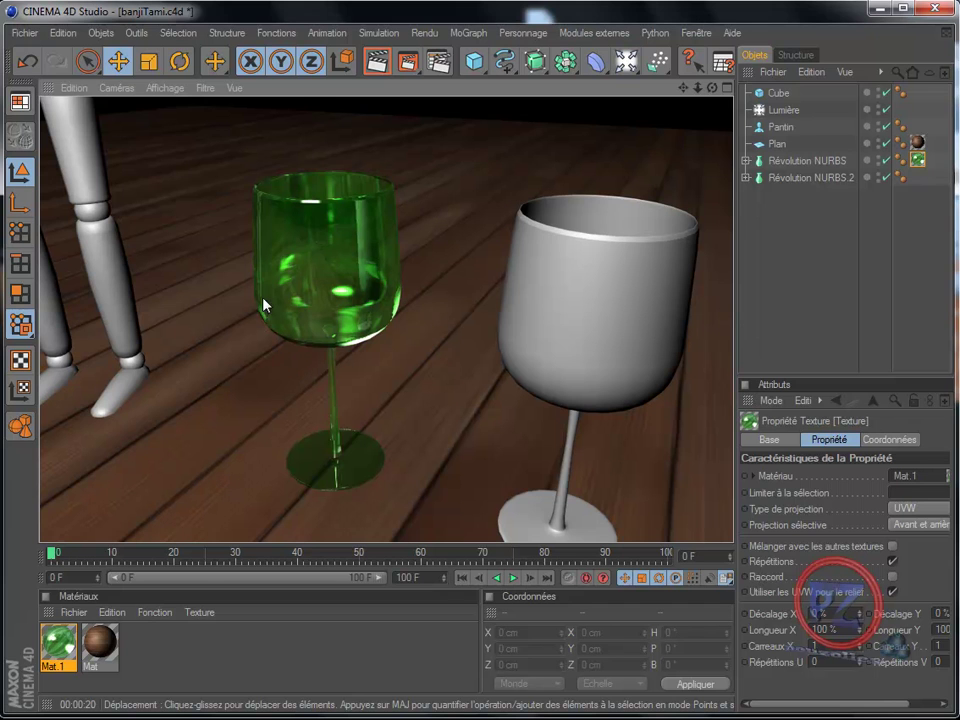
Step: Create a new material, open it for editing, and dismiss the browser pop-up covering the editor
{"action": "double_click", "coordinate": [165, 656]}
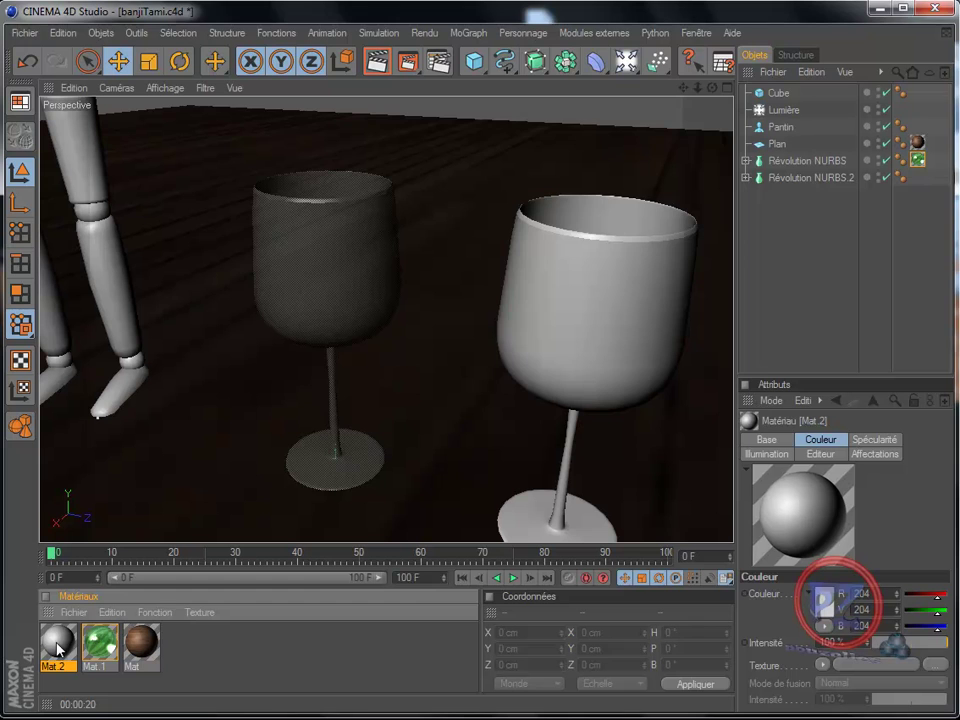
{"action": "double_click", "coordinate": [57, 645]}
{"action": "left_click_drag", "start_coordinate": [389, 3], "coordinate": [197, 32]}
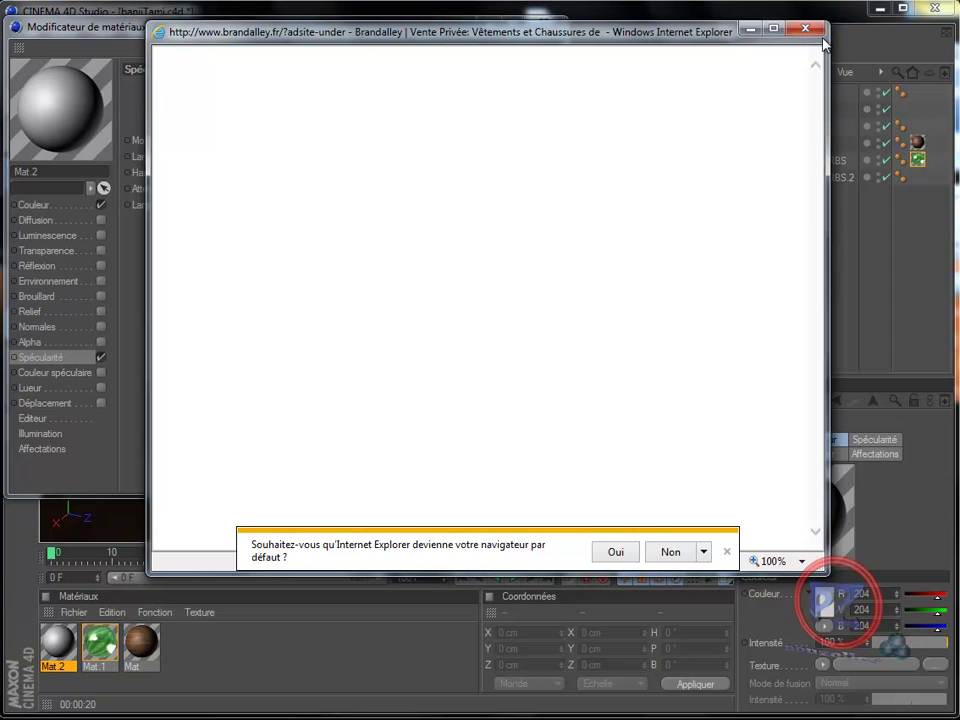
{"action": "left_click", "coordinate": [808, 30]}
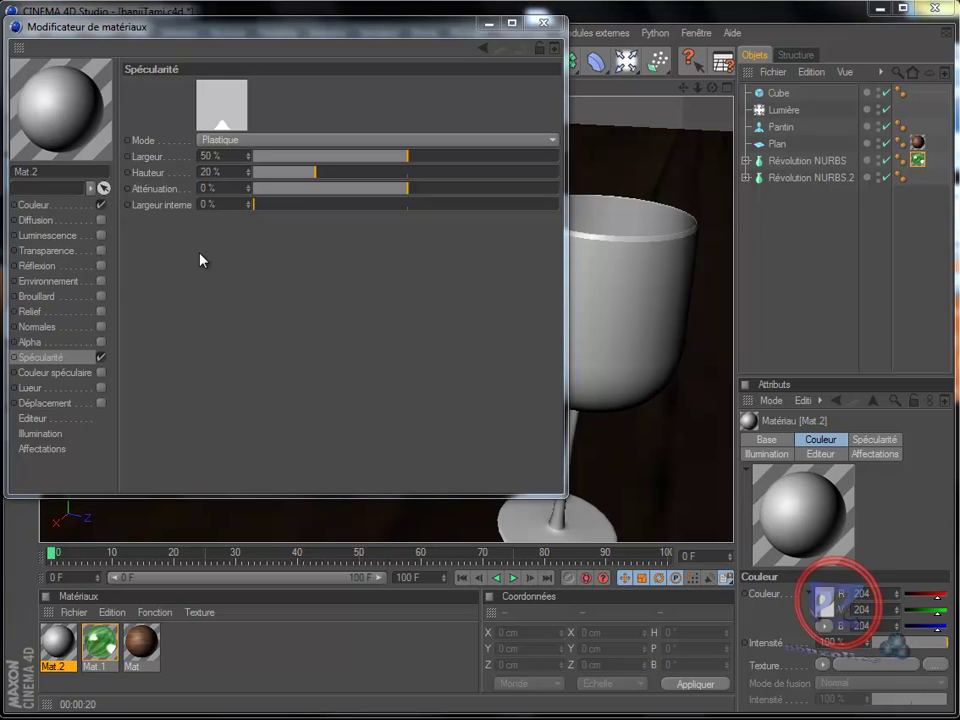
Step: Replace the new material's Couleur channel with Transparence, using a blue transparency colour of RGB 62, 87, 230
{"action": "left_click", "coordinate": [100, 205]}
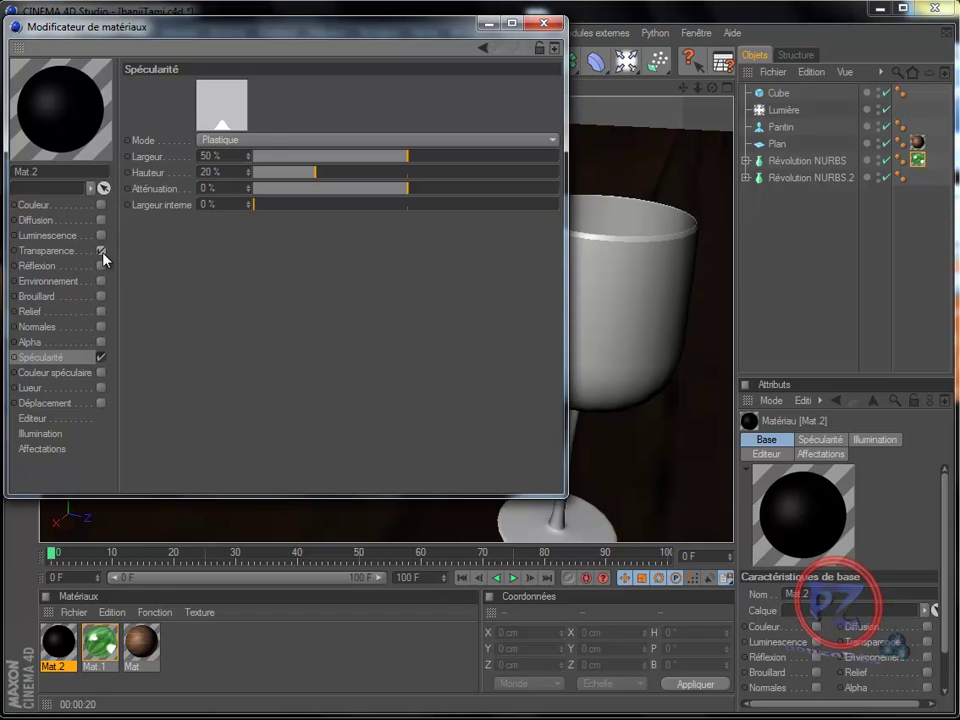
{"action": "left_click", "coordinate": [101, 251]}
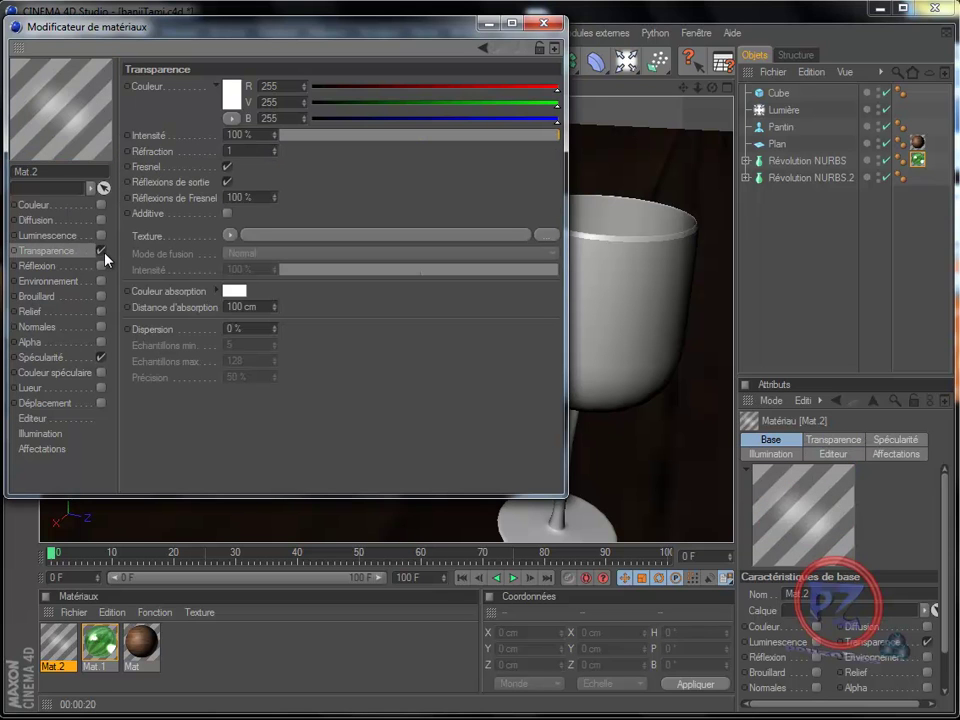
{"action": "left_click", "coordinate": [230, 92]}
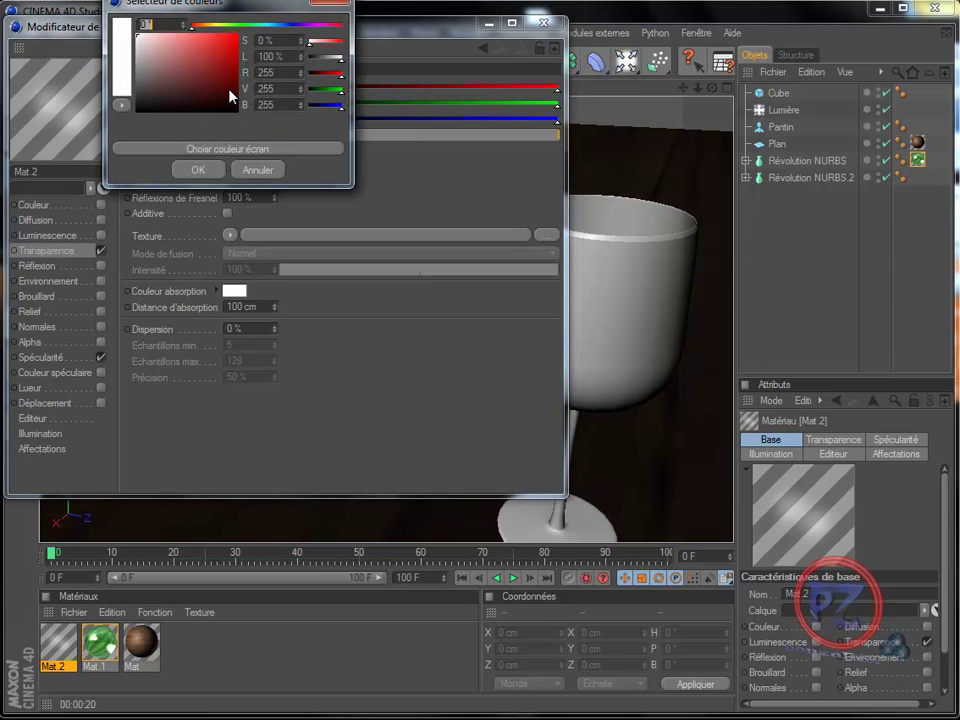
{"action": "left_click", "coordinate": [288, 25]}
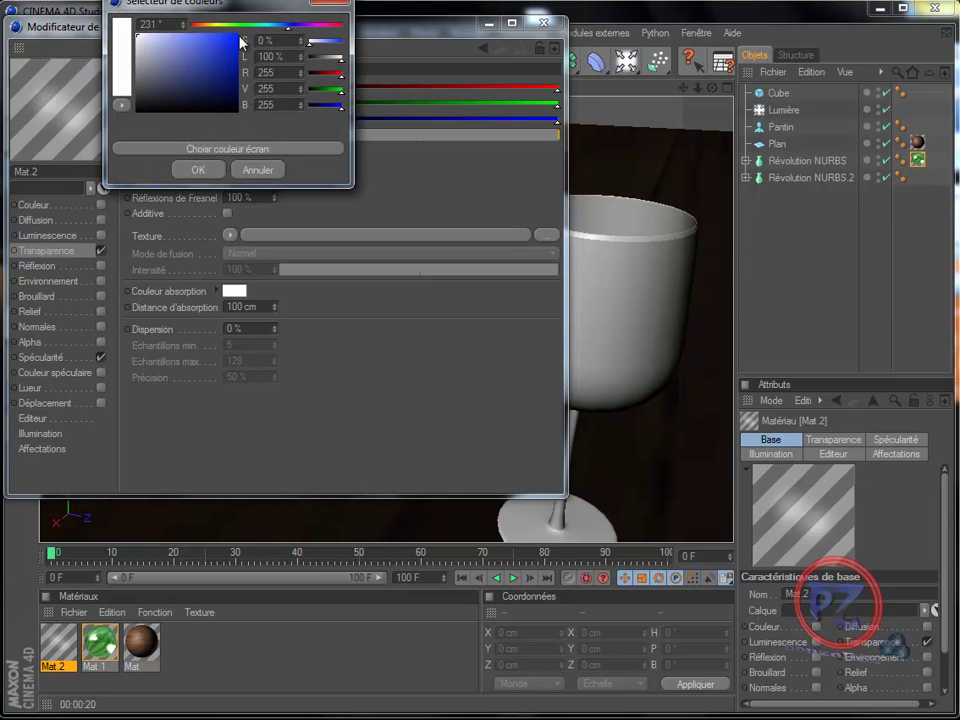
{"action": "left_click", "coordinate": [210, 41]}
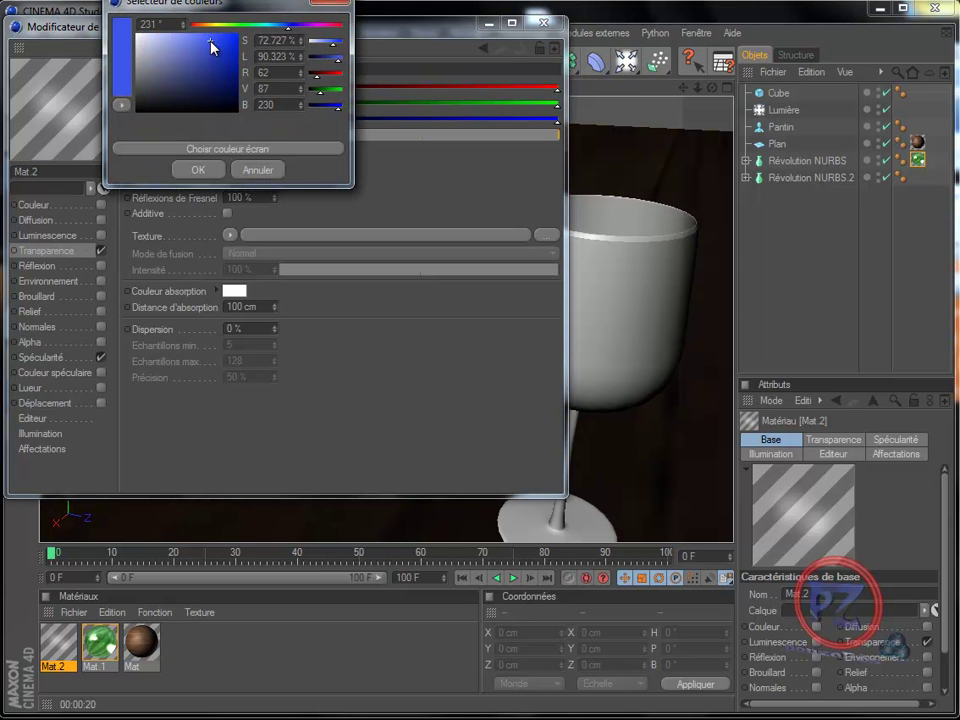
{"action": "left_click", "coordinate": [196, 168]}
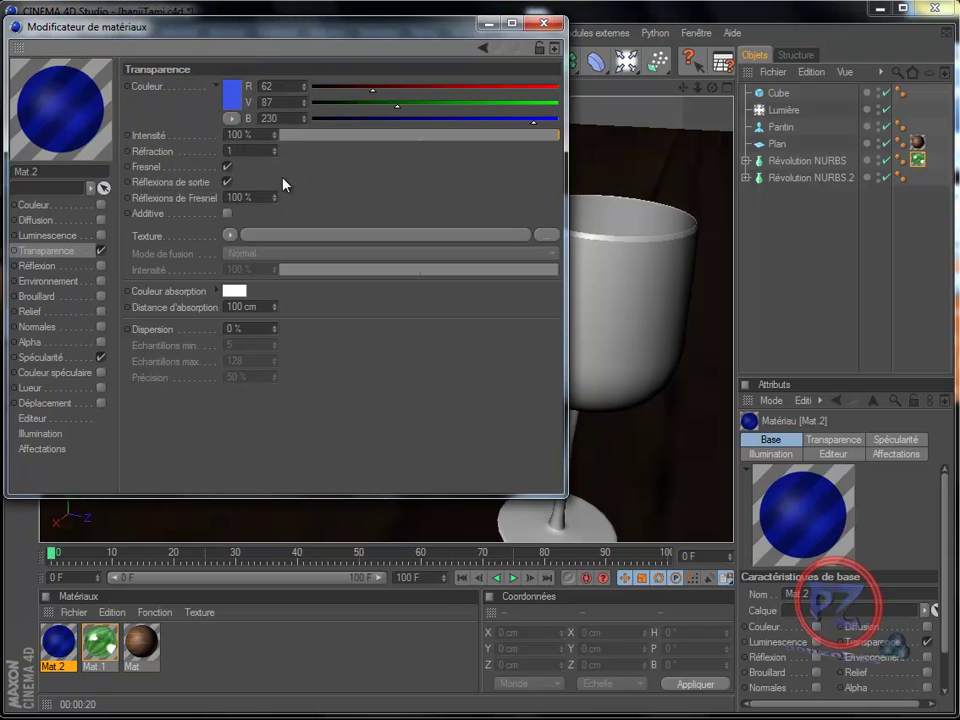
Step: Set the transparency Intensité to 90 %, Réfraction to 1.4 and Réflexions de Fresnel to 70 %
{"action": "left_click", "coordinate": [230, 134]}
{"action": "type", "text": "50"}
{"action": "left_click", "coordinate": [236, 149]}
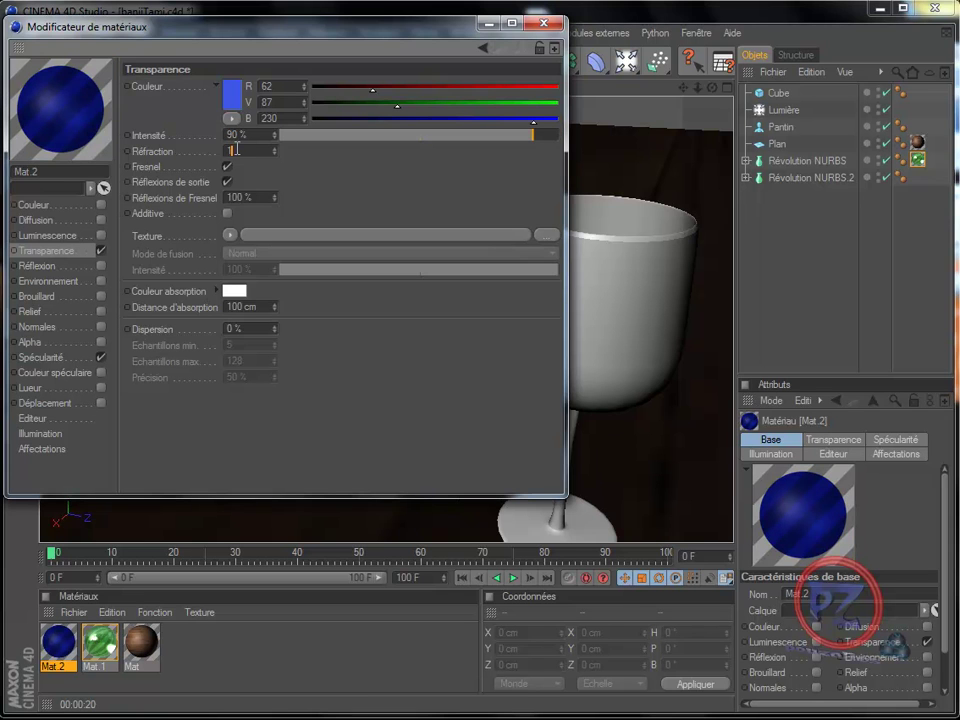
{"action": "type", "text": ".4"}
{"action": "key", "text": "Return"}
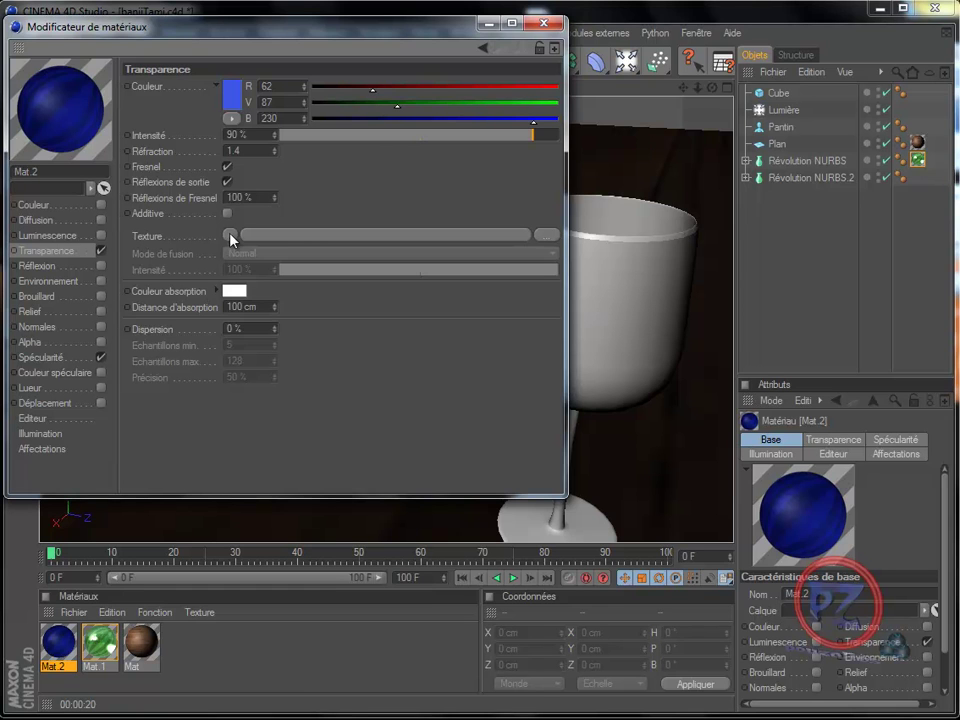
{"action": "double_click", "coordinate": [232, 197]}
{"action": "type", "text": "70"}
Step: Add a Fresnel texture to the Transparence channel and change its gradient's black end to a medium blue with hue 219°
{"action": "left_click", "coordinate": [229, 236]}
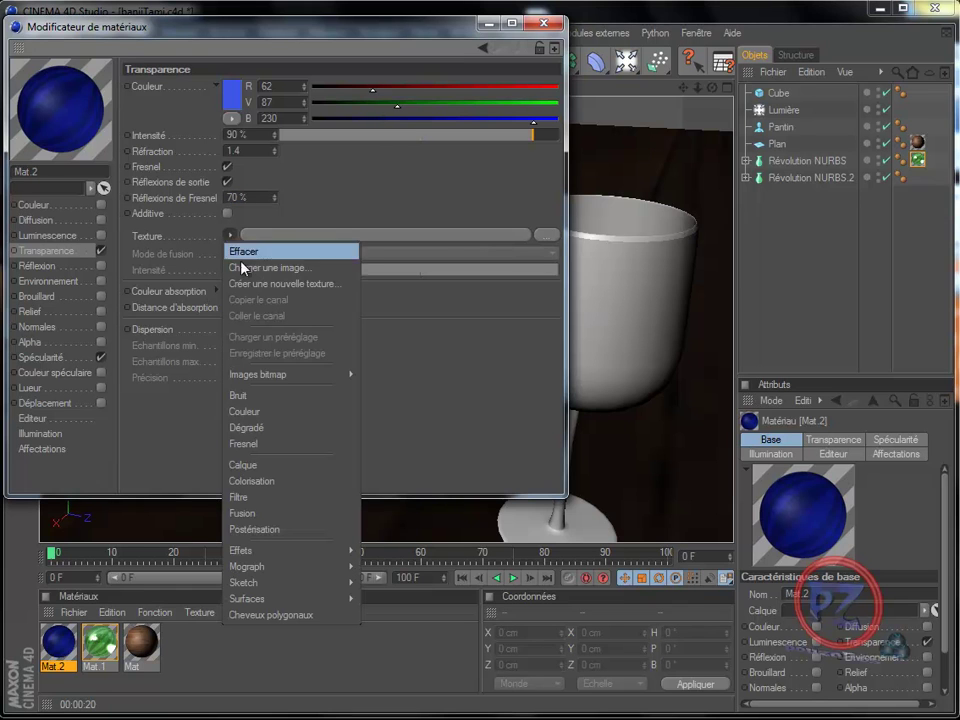
{"action": "left_click", "coordinate": [262, 444]}
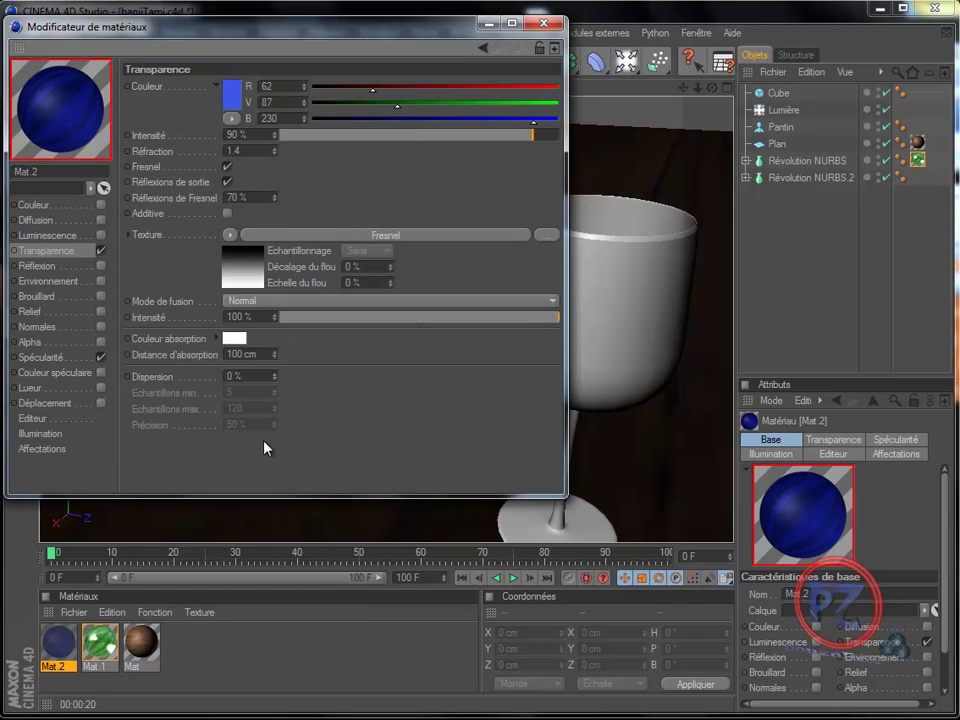
{"action": "left_click", "coordinate": [250, 277]}
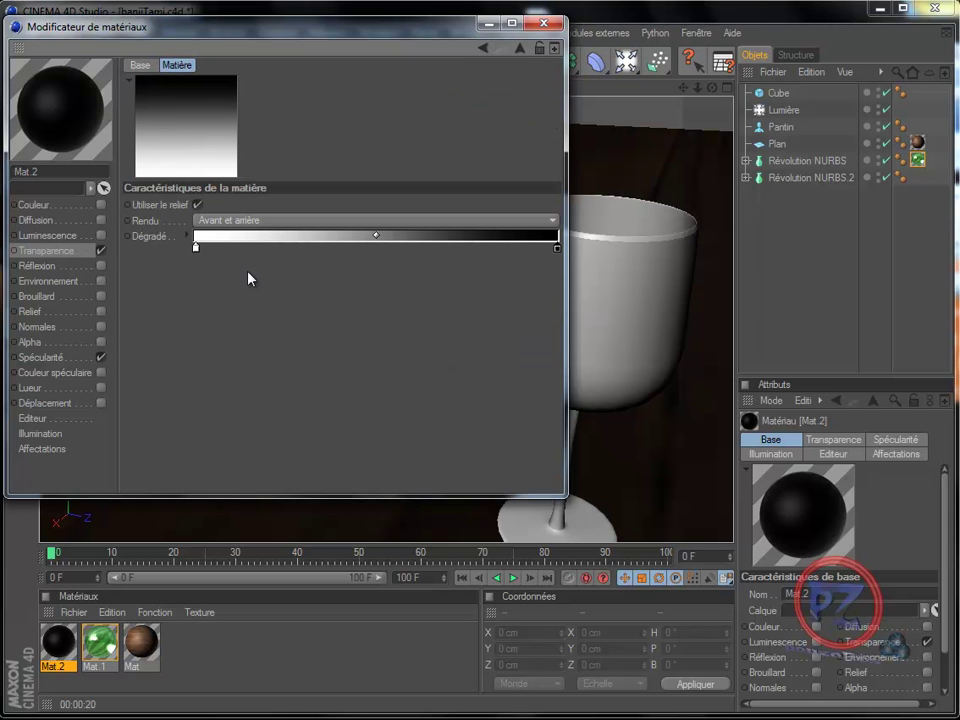
{"action": "double_click", "coordinate": [558, 251]}
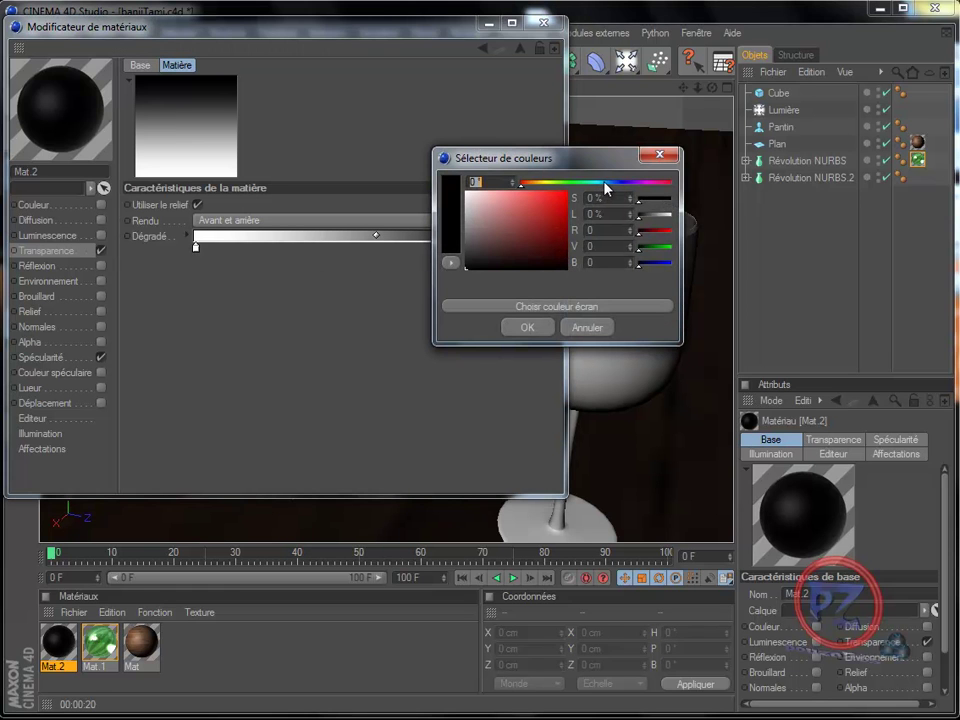
{"action": "left_click_drag", "start_coordinate": [604, 186], "coordinate": [614, 187]}
{"action": "left_click", "coordinate": [518, 207]}
{"action": "left_click", "coordinate": [527, 205]}
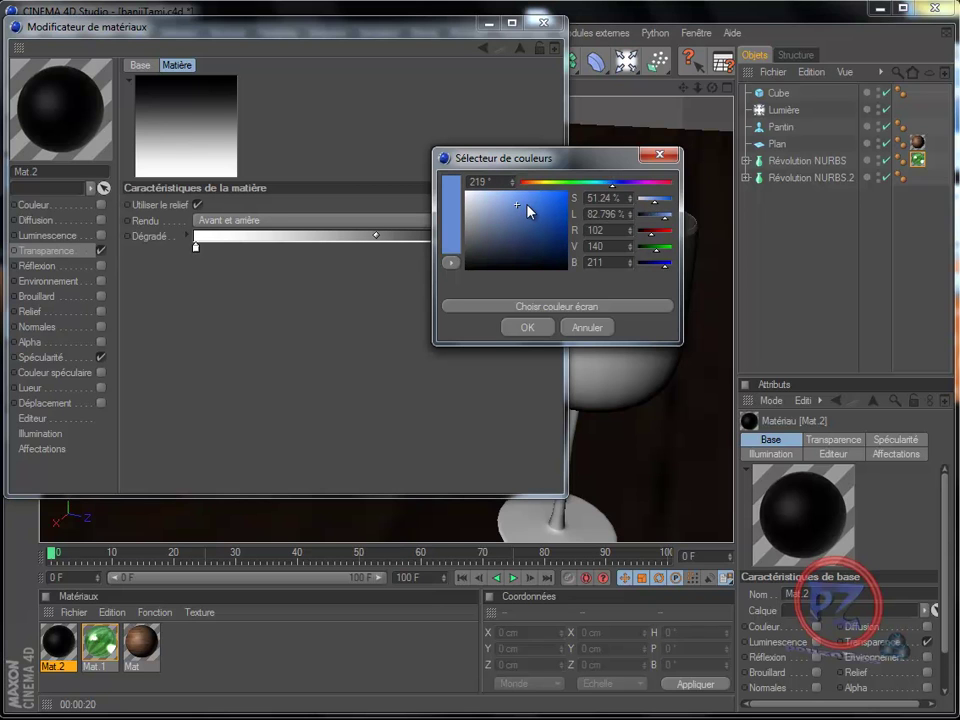
{"action": "left_click", "coordinate": [527, 328]}
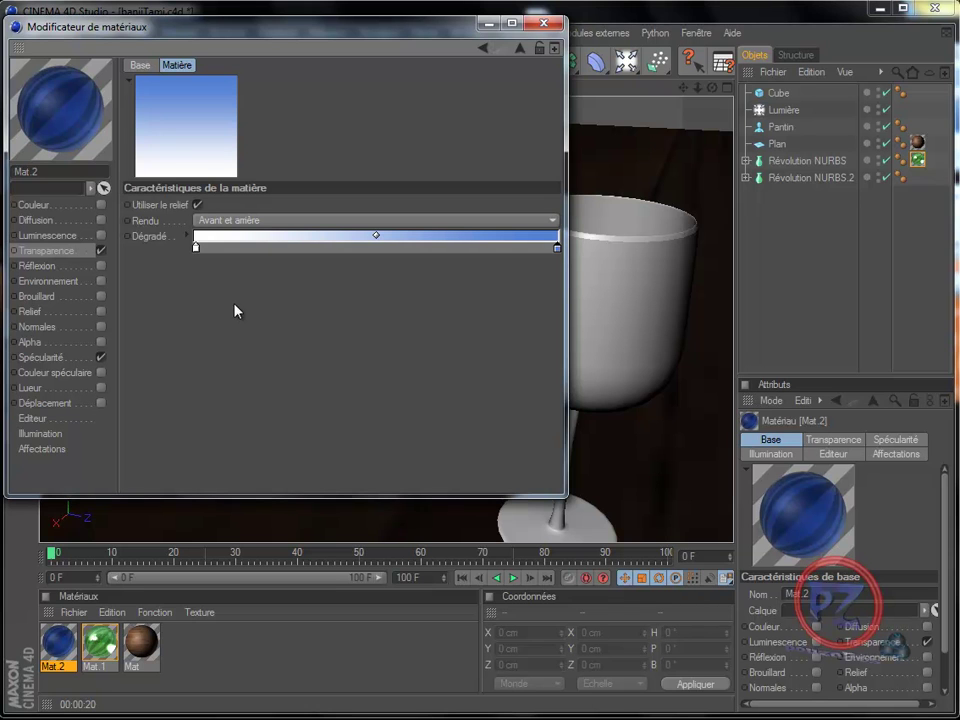
Step: Enable the blue material's Réflexion channel and set its Intensité to 80 %
{"action": "left_click", "coordinate": [60, 266]}
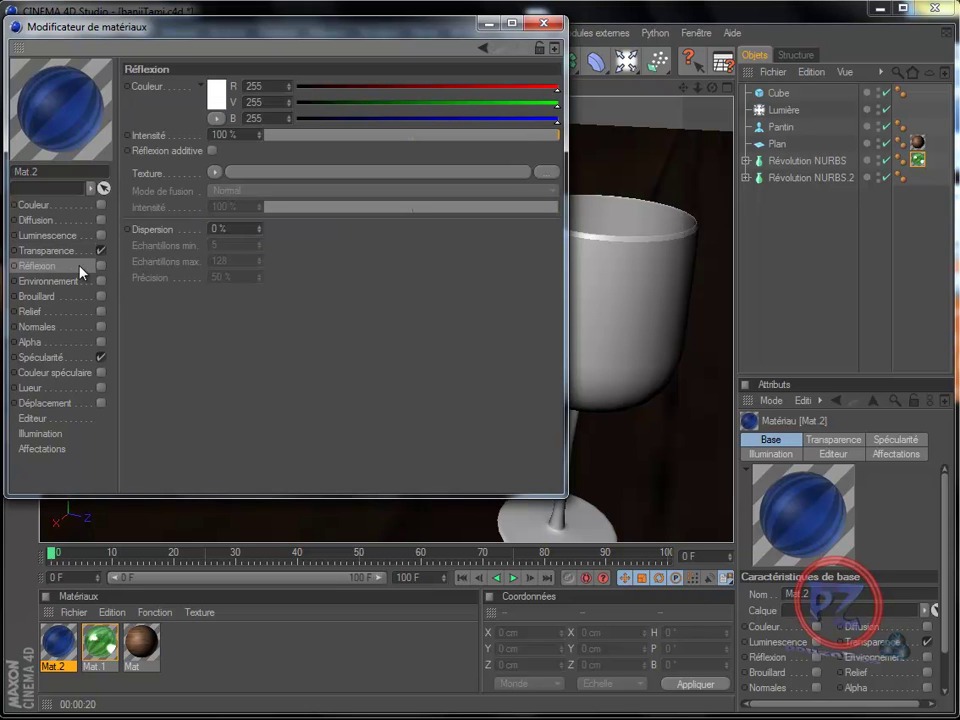
{"action": "left_click", "coordinate": [100, 265]}
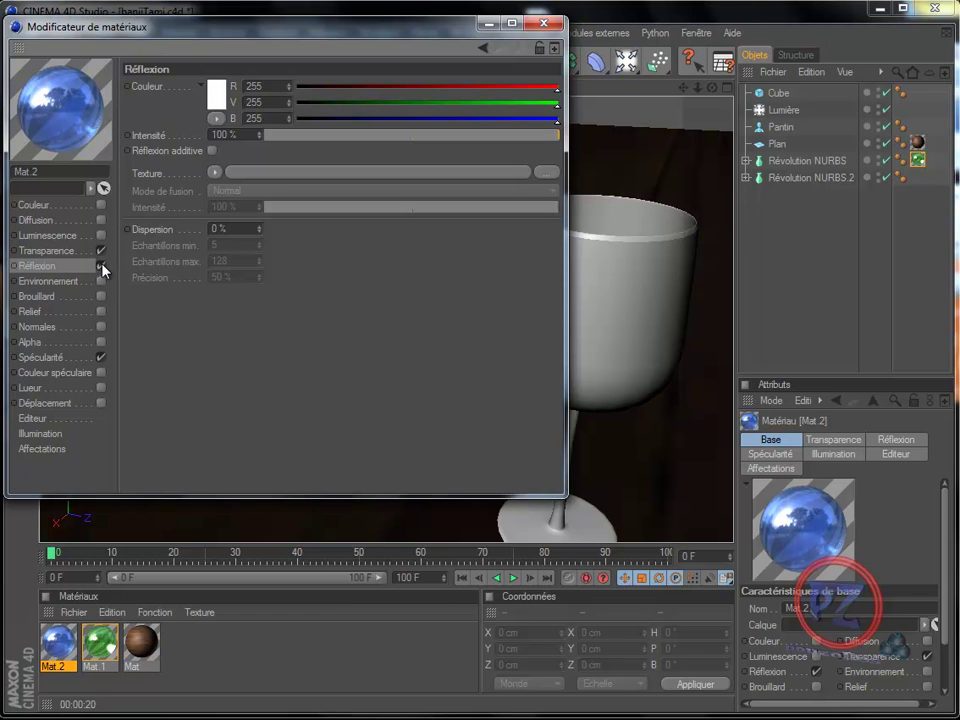
{"action": "left_click_drag", "start_coordinate": [225, 135], "coordinate": [210, 135]}
{"action": "type", "text": "8"}
Step: Add a Fresnel texture to the blue material's Réflexion channel and change its gradient's black end to white
{"action": "left_click", "coordinate": [214, 173]}
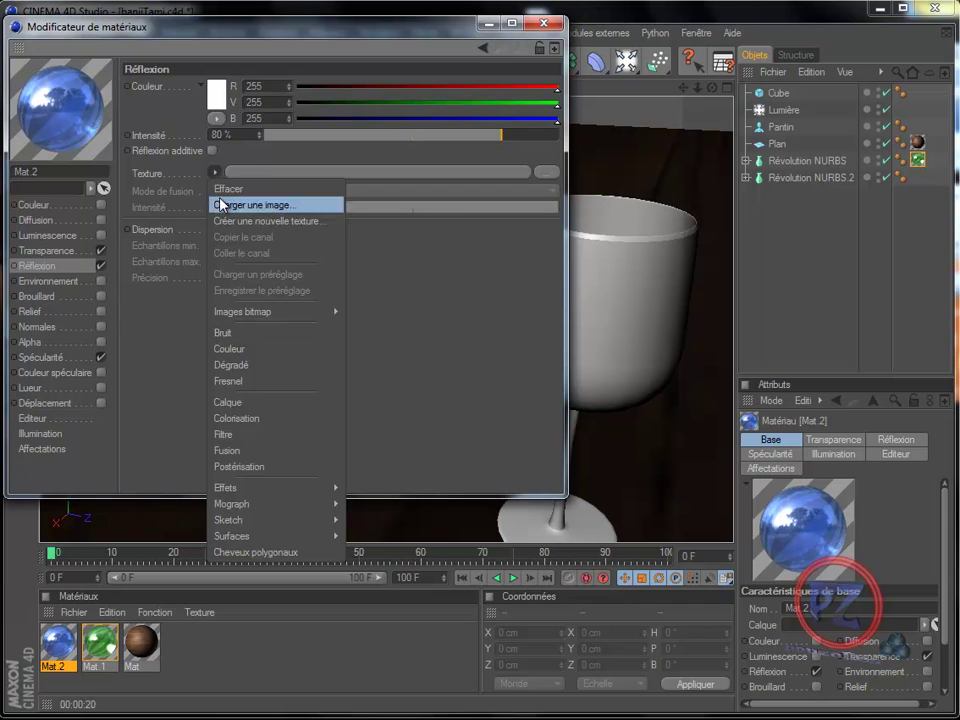
{"action": "left_click", "coordinate": [240, 382]}
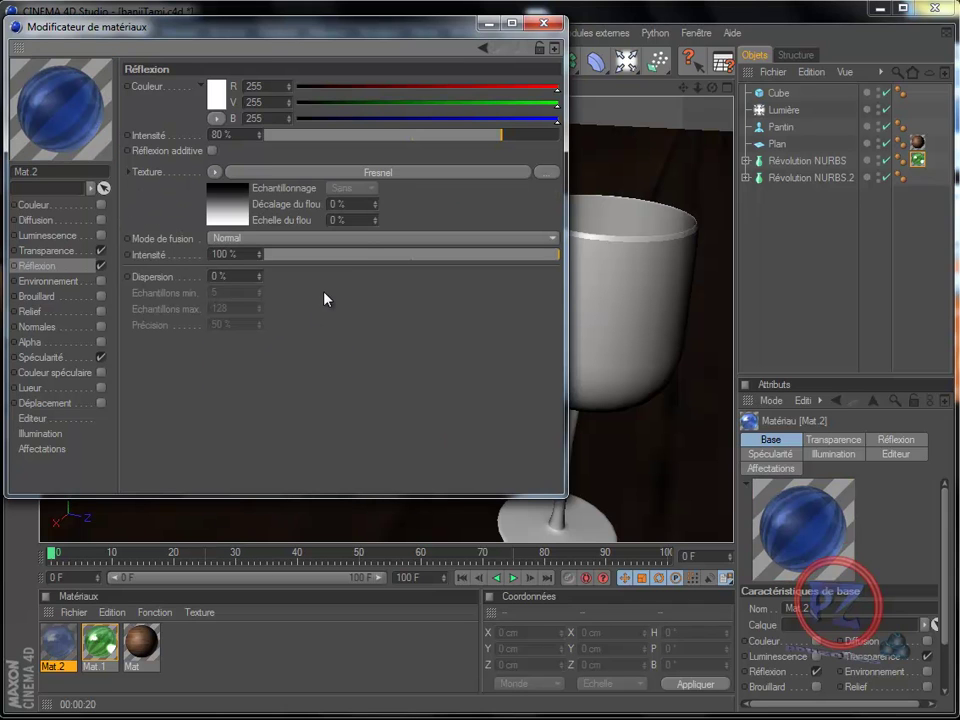
{"action": "left_click", "coordinate": [246, 205]}
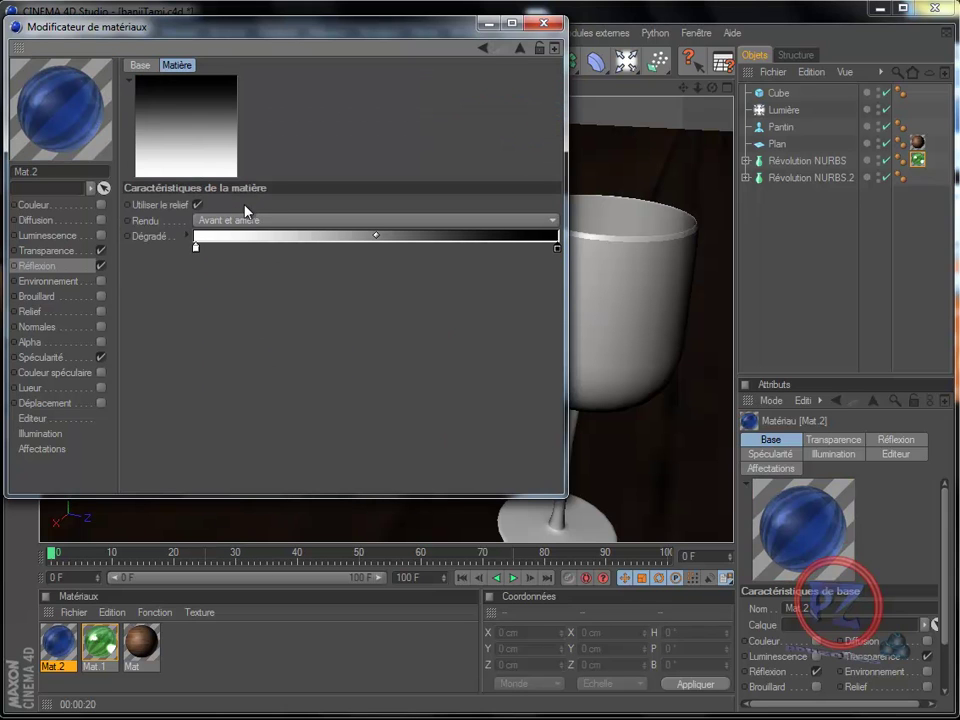
{"action": "double_click", "coordinate": [557, 252]}
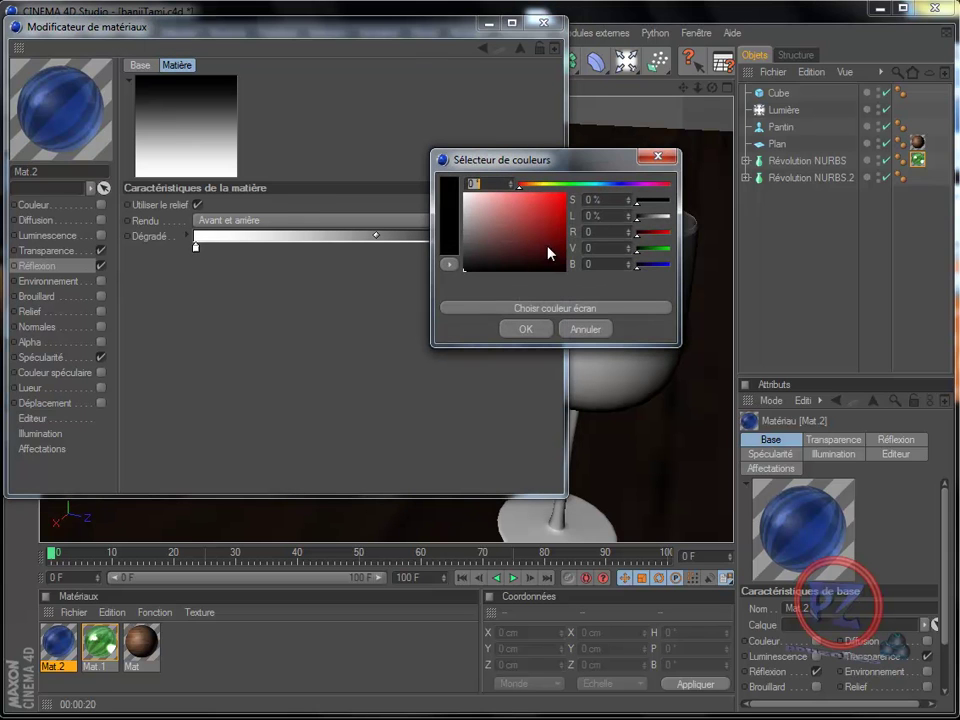
{"action": "left_click", "coordinate": [464, 196]}
{"action": "left_click", "coordinate": [523, 330]}
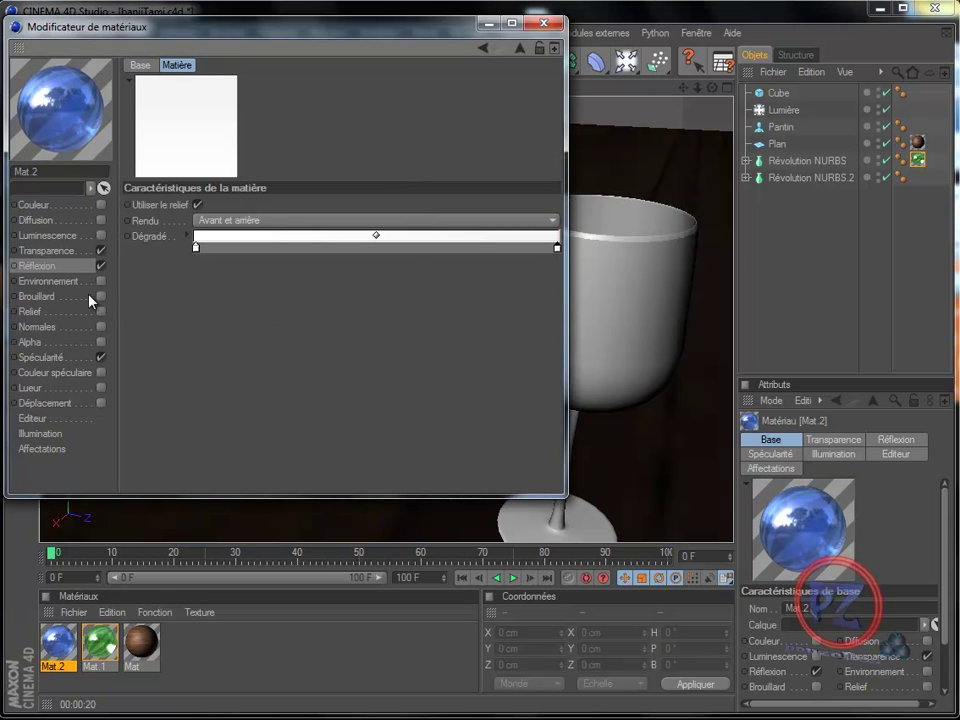
Step: Set the blue material's Spécularité to Largeur 21 %, Hauteur 10 %, Atténuation 10 % and Largeur interne 5 %
{"action": "left_click", "coordinate": [40, 357]}
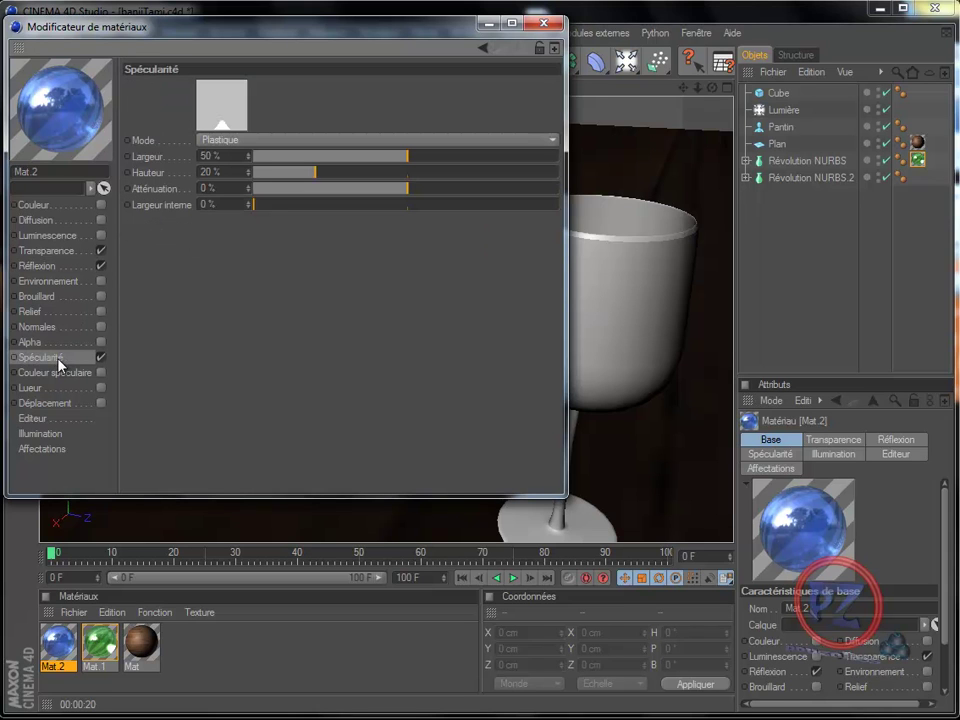
{"action": "double_click", "coordinate": [203, 156]}
{"action": "type", "text": "21"}
{"action": "left_click", "coordinate": [209, 171]}
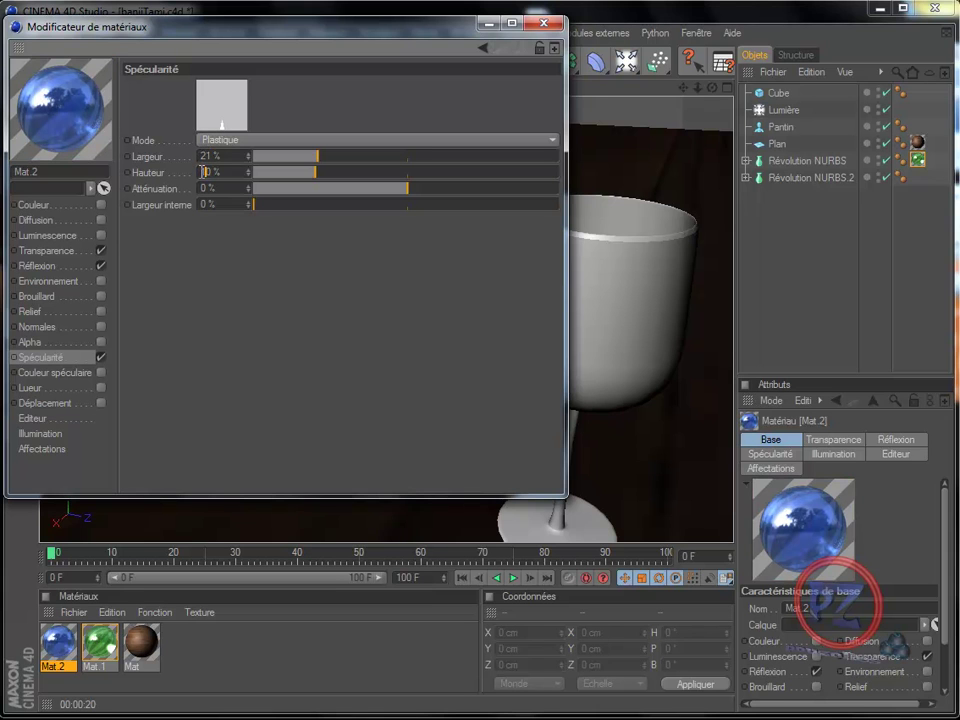
{"action": "left_click", "coordinate": [206, 188]}
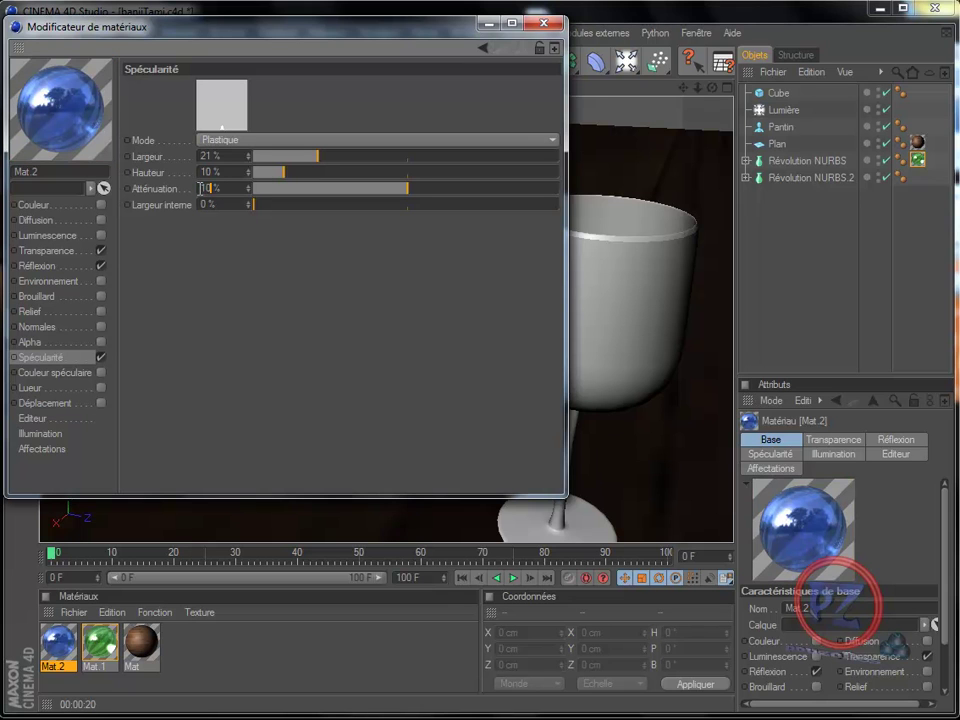
{"action": "key", "text": "Tab"}
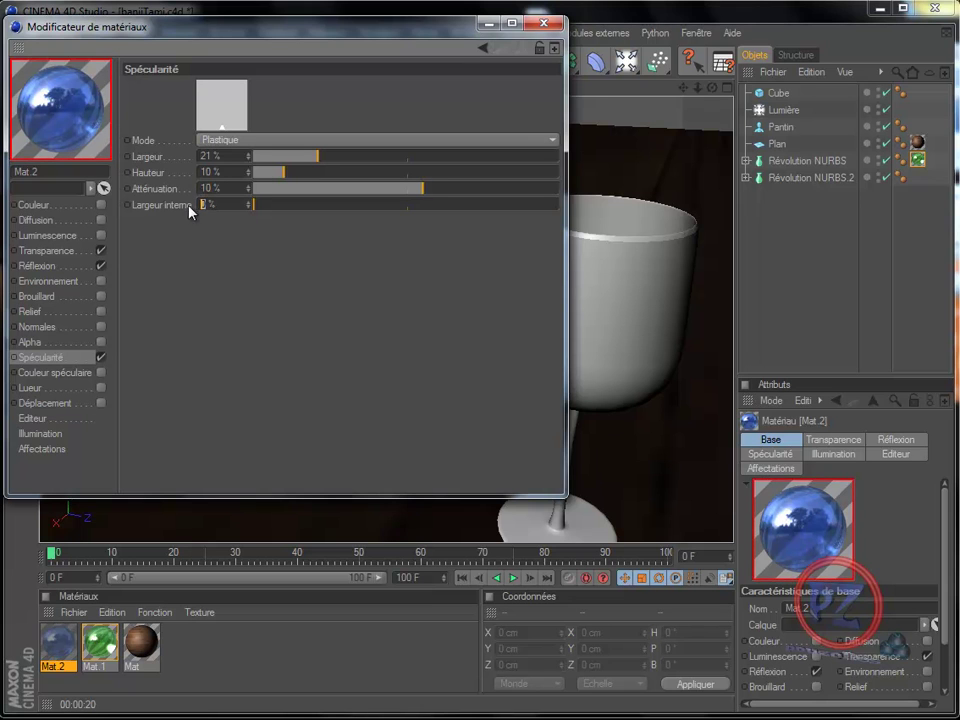
{"action": "type", "text": "5"}
{"action": "key", "text": "Return"}
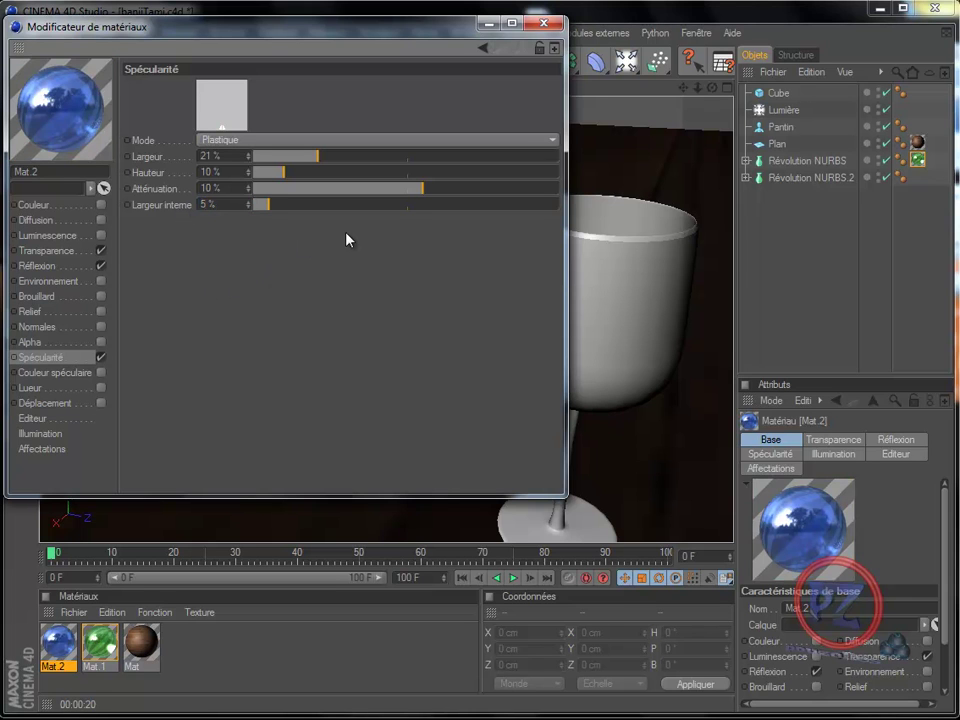
Step: Examine an enlarged preview of the blue material in its own window
{"action": "right_click", "coordinate": [81, 97]}
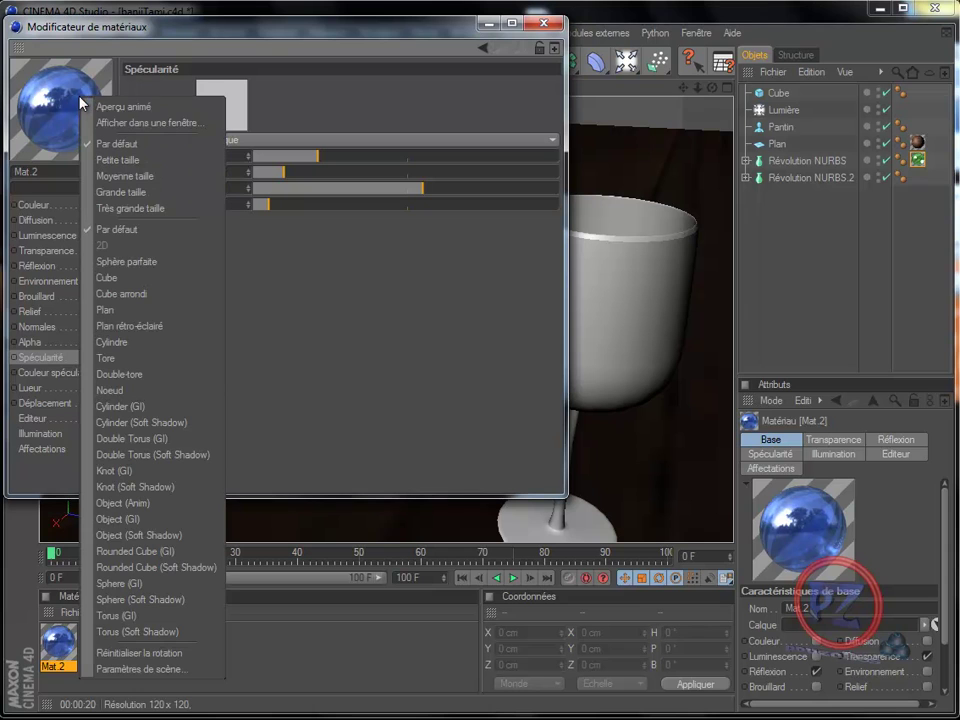
{"action": "left_click", "coordinate": [133, 123]}
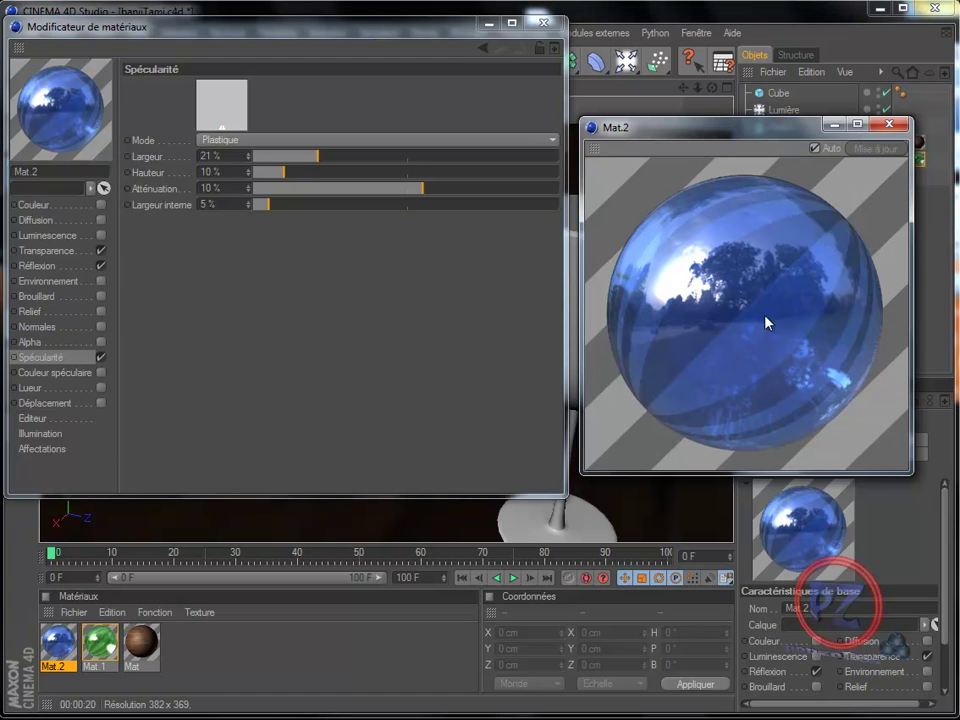
{"action": "left_click", "coordinate": [888, 123]}
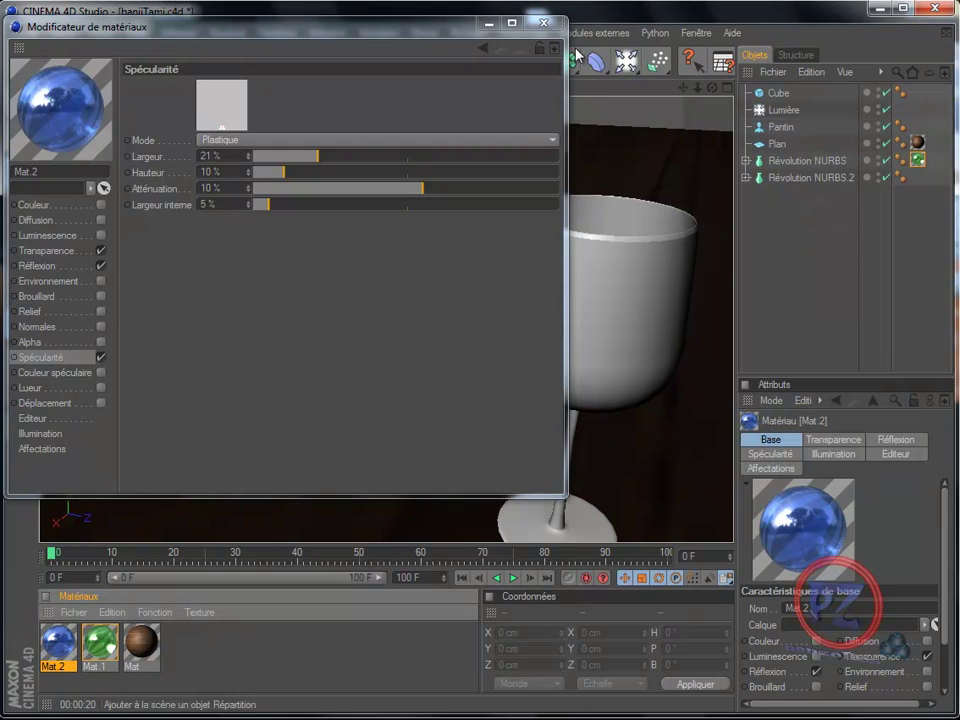
Step: Apply the blue Mat.2 material to the Révolution NURBS.2 glass and render the active view
{"action": "left_click", "coordinate": [544, 23]}
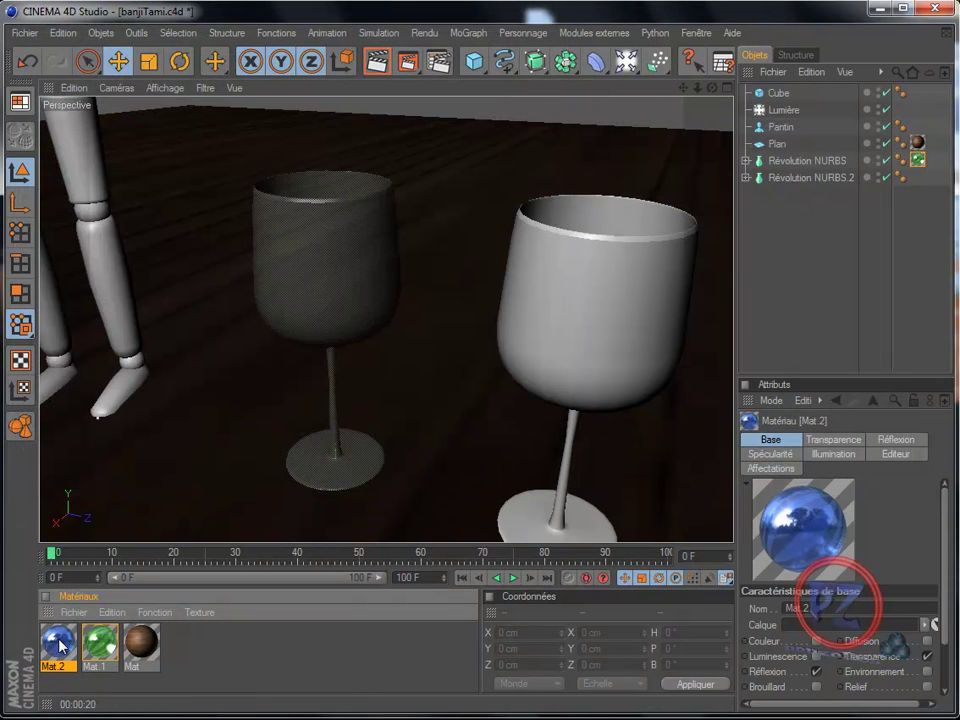
{"action": "left_click_drag", "start_coordinate": [58, 650], "coordinate": [826, 179]}
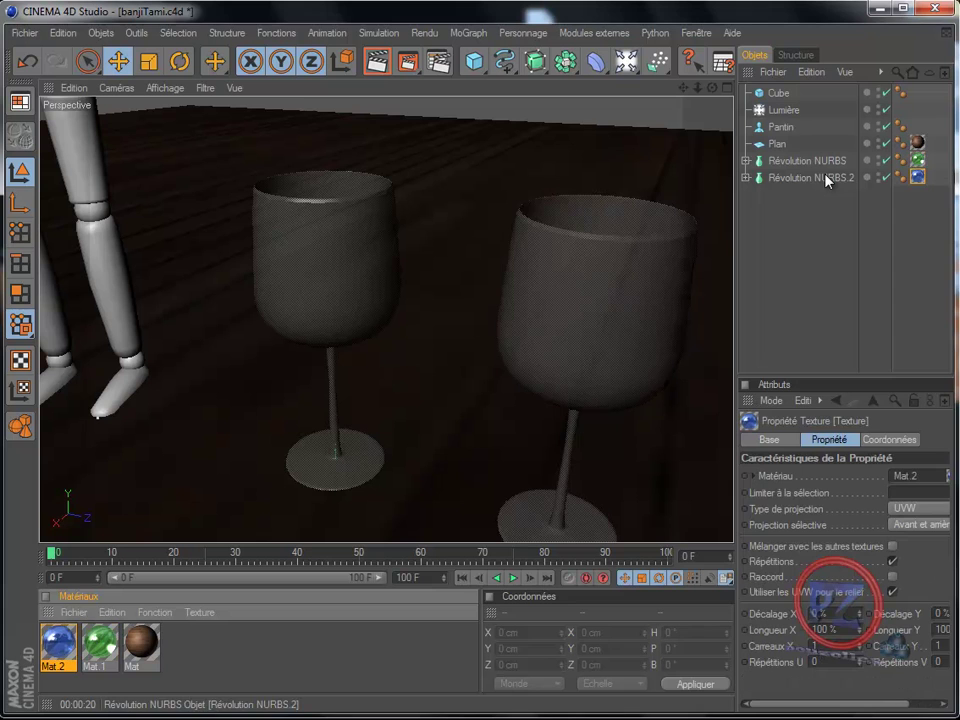
{"action": "left_click", "coordinate": [376, 64]}
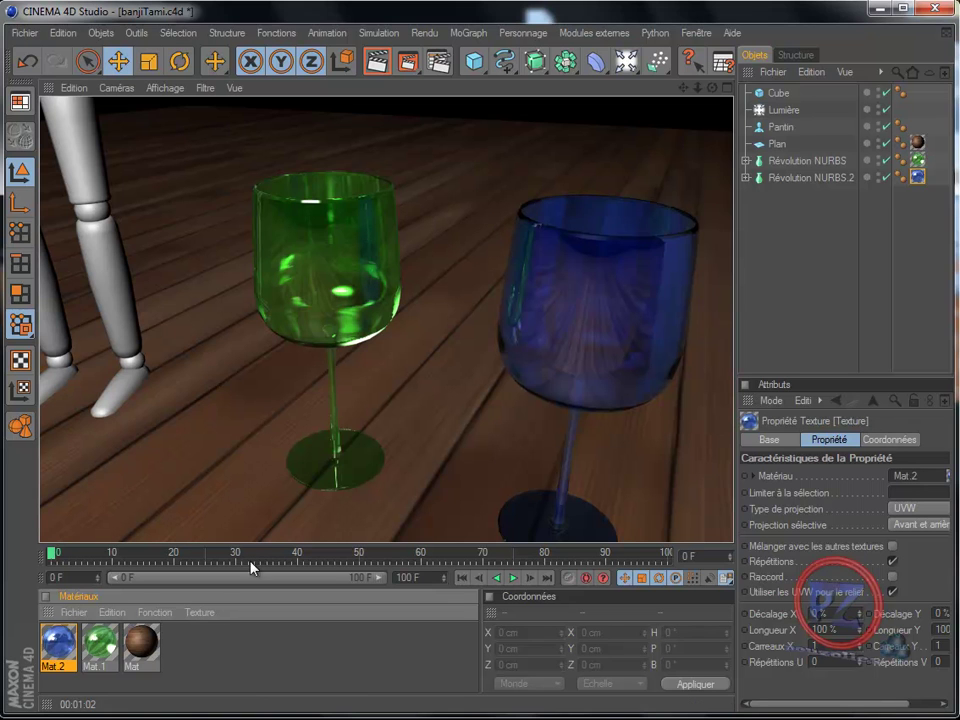
Step: Enable the Relief channel of the blue Mat.2 material and add a Bruit texture to it
{"action": "double_click", "coordinate": [55, 647]}
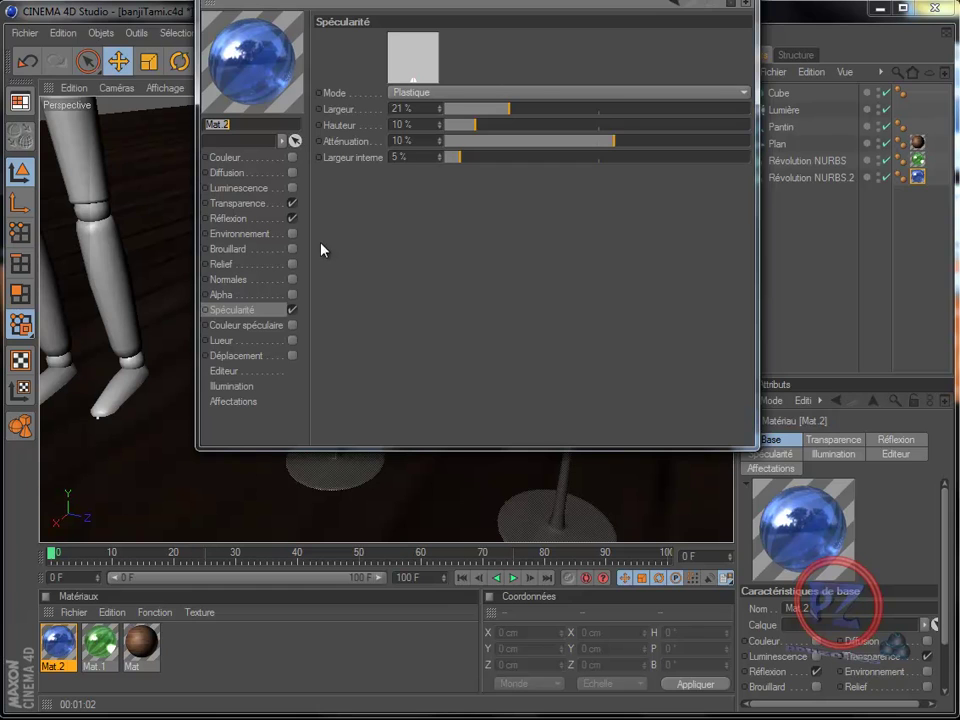
{"action": "left_click", "coordinate": [293, 264]}
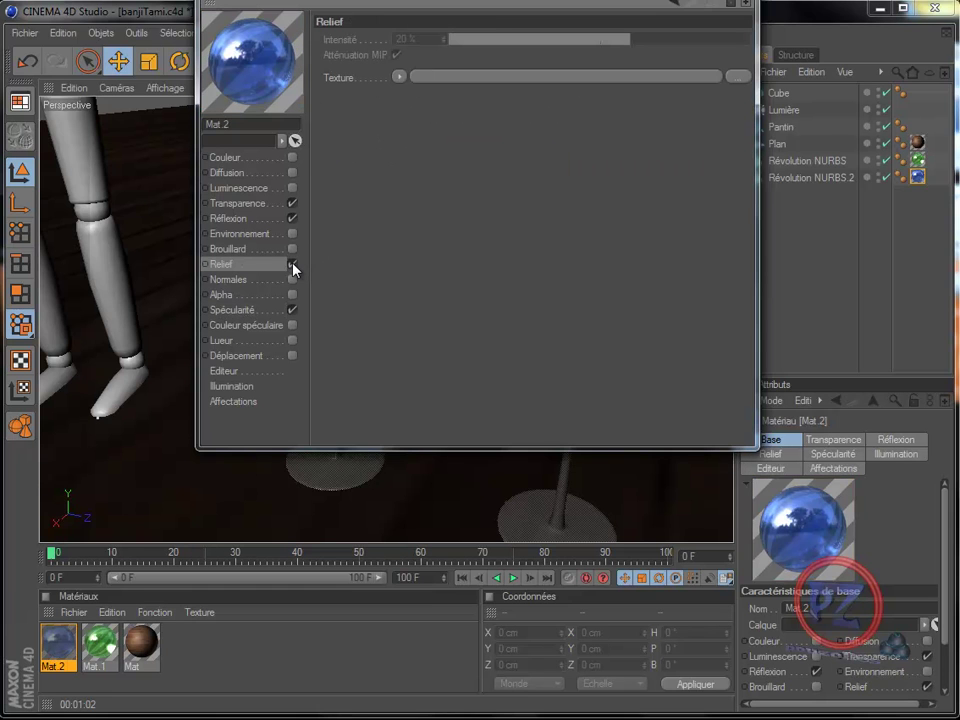
{"action": "left_click", "coordinate": [400, 77]}
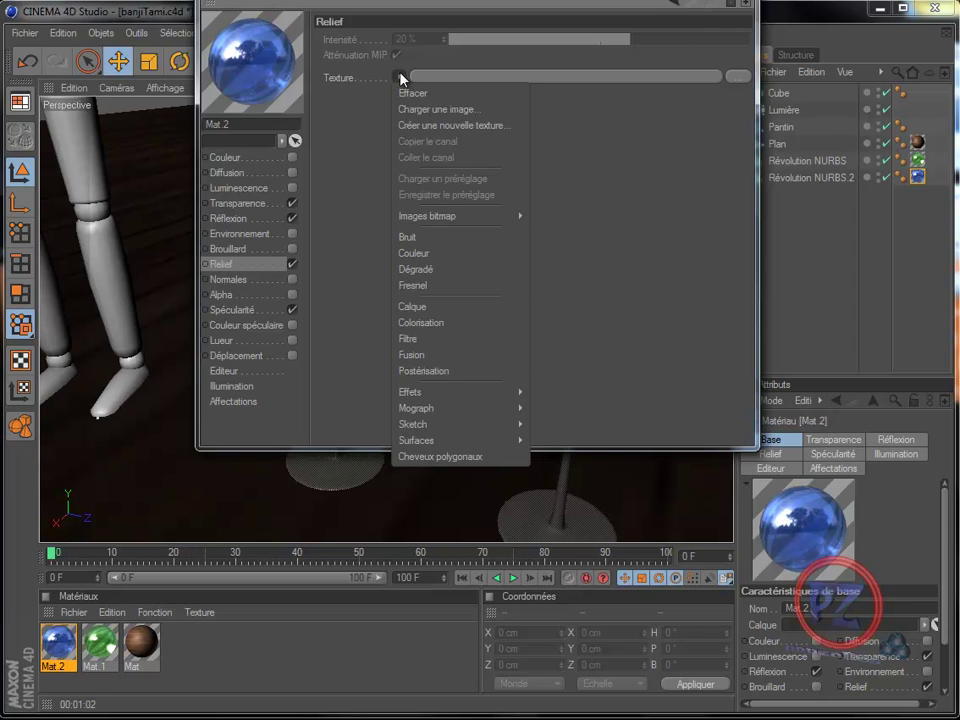
{"action": "left_click", "coordinate": [419, 238]}
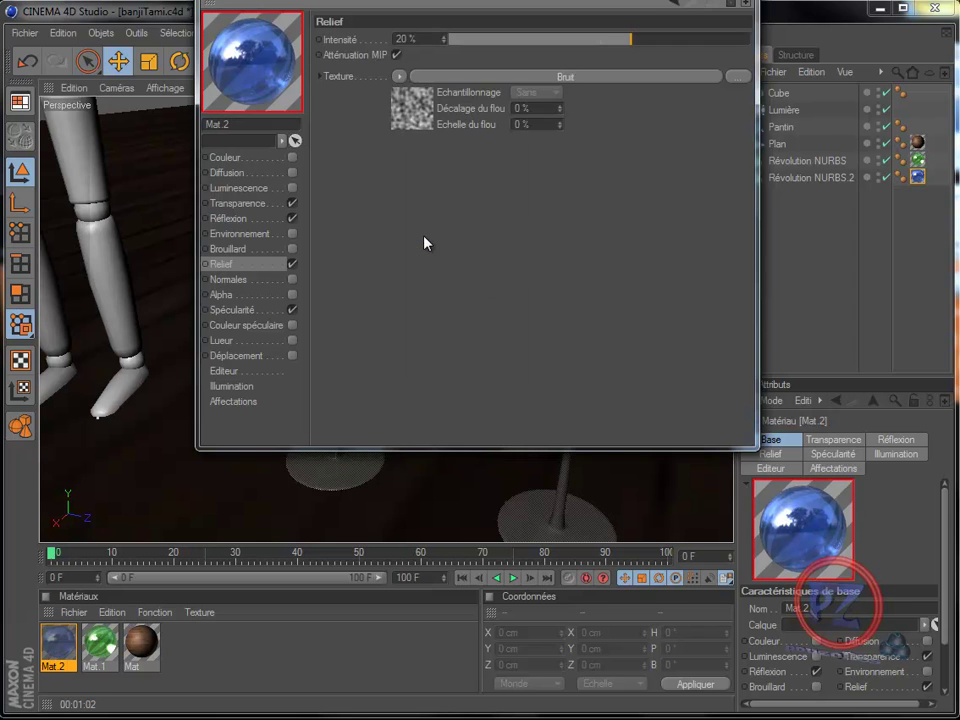
Step: Change Couleur 1 of the Relief channel's Bruit texture to a light blue with hue 223°
{"action": "left_click", "coordinate": [411, 117]}
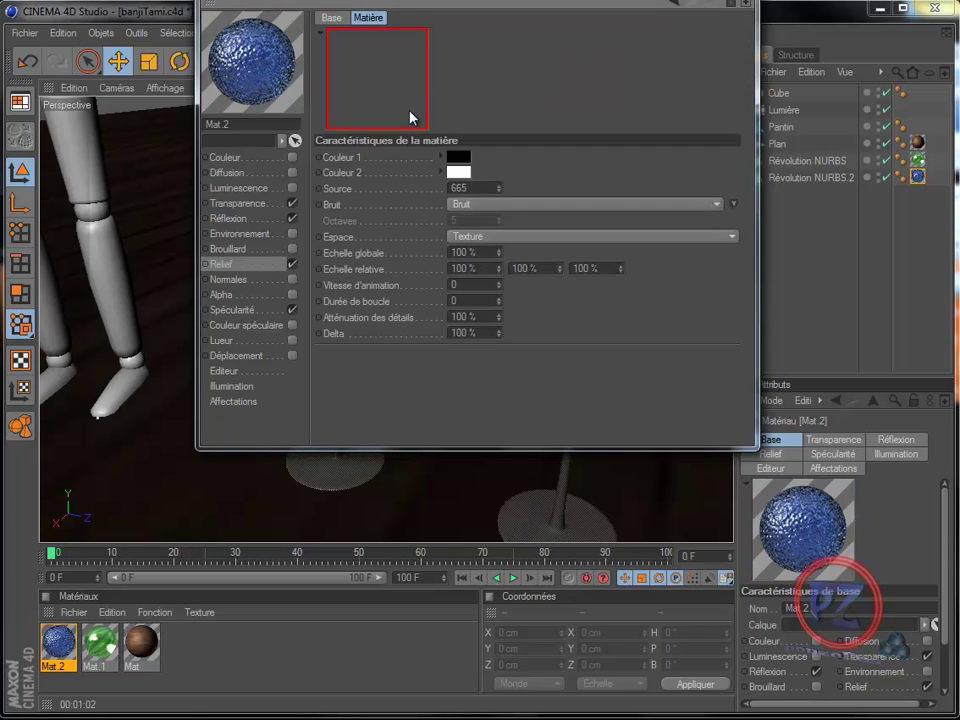
{"action": "left_click", "coordinate": [458, 158]}
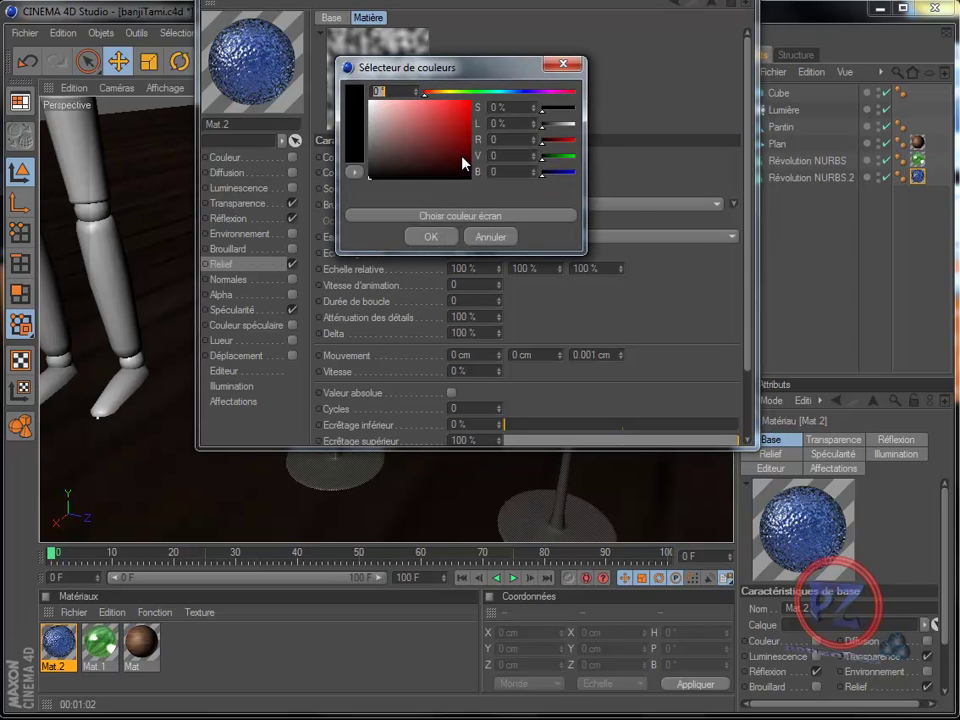
{"action": "left_click", "coordinate": [518, 92]}
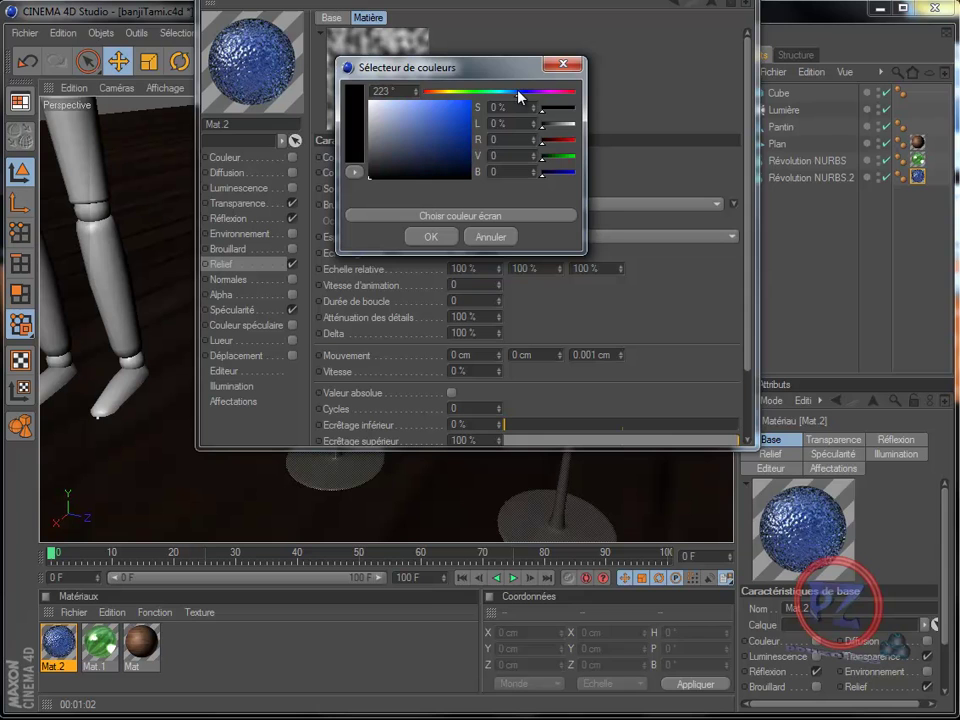
{"action": "left_click", "coordinate": [418, 112]}
{"action": "left_click", "coordinate": [451, 235]}
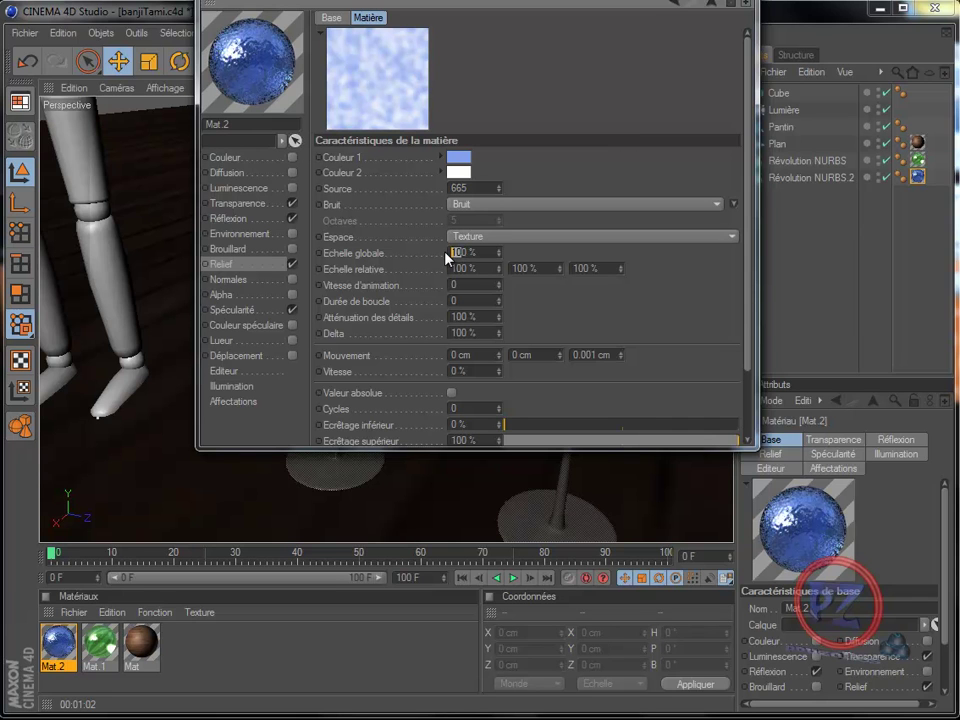
Step: Set the Bruit texture's Echelle globale to 90 % and all three Echelle relative values to 50 %
{"action": "type", "text": "50"}
{"action": "left_click_drag", "start_coordinate": [465, 269], "coordinate": [446, 269]}
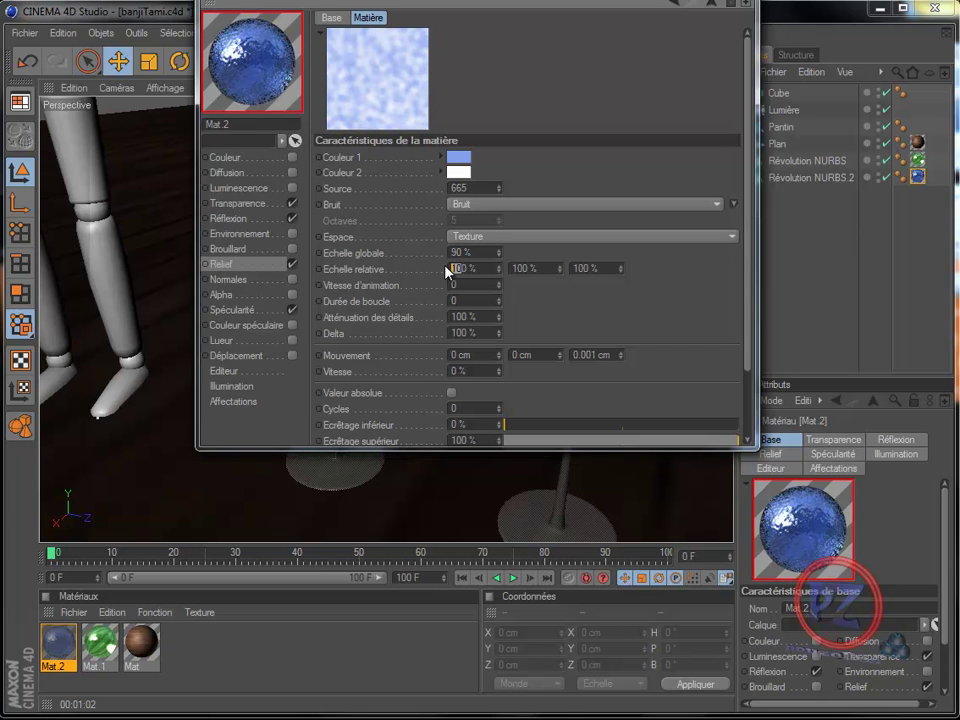
{"action": "type", "text": "5"}
{"action": "left_click", "coordinate": [516, 268]}
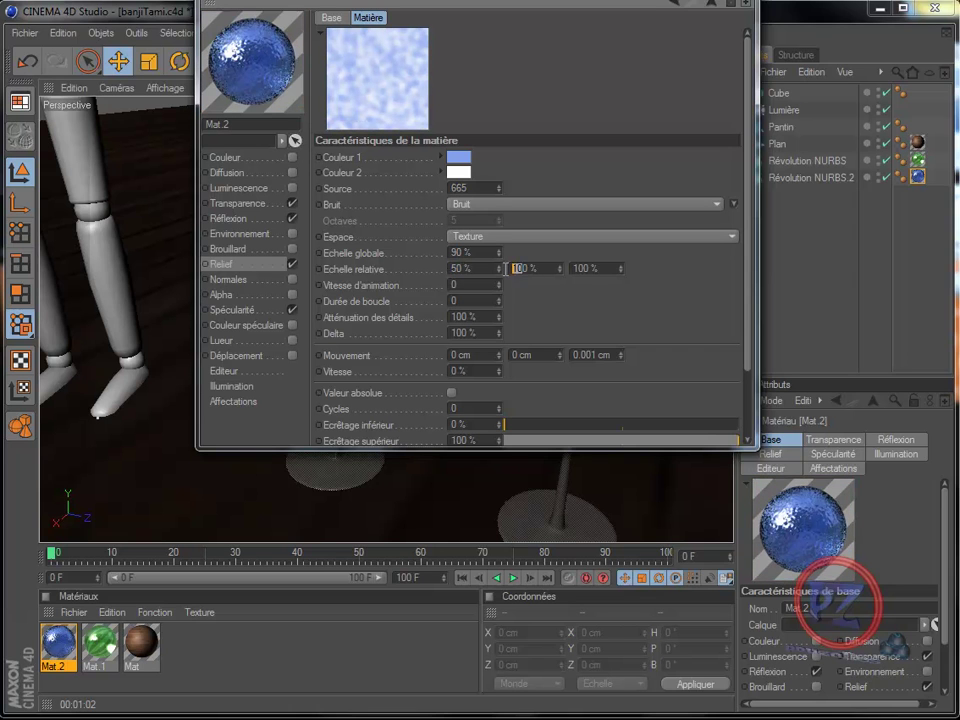
{"action": "type", "text": "5"}
{"action": "left_click", "coordinate": [577, 268]}
{"action": "type", "text": "5"}
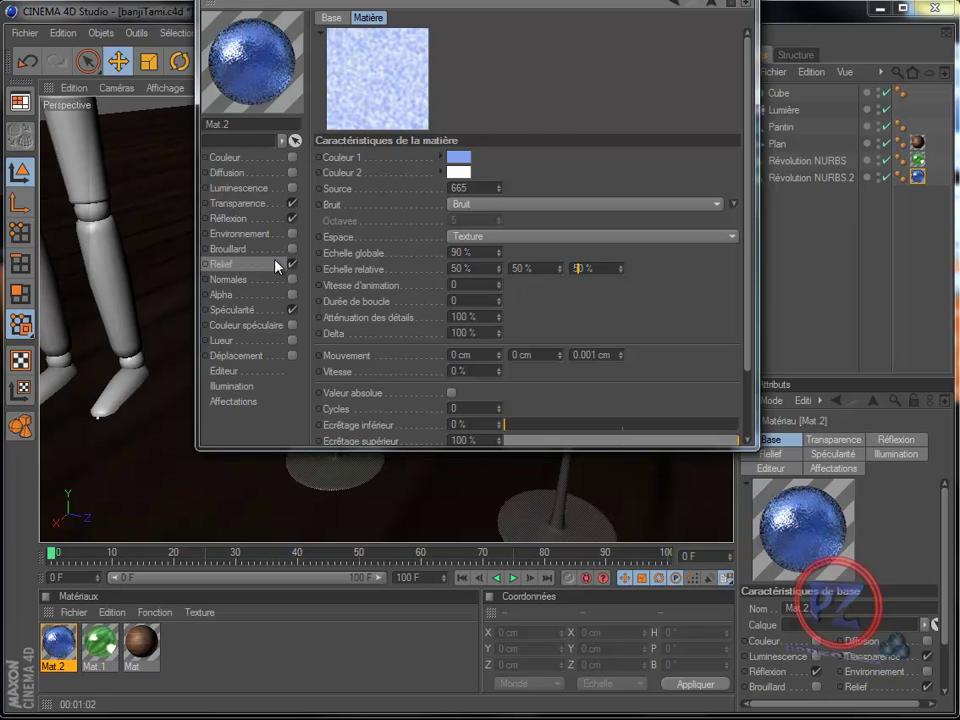
Step: Set the Relief channel's Intensité to 8 % and close the material editor
{"action": "left_click", "coordinate": [236, 266]}
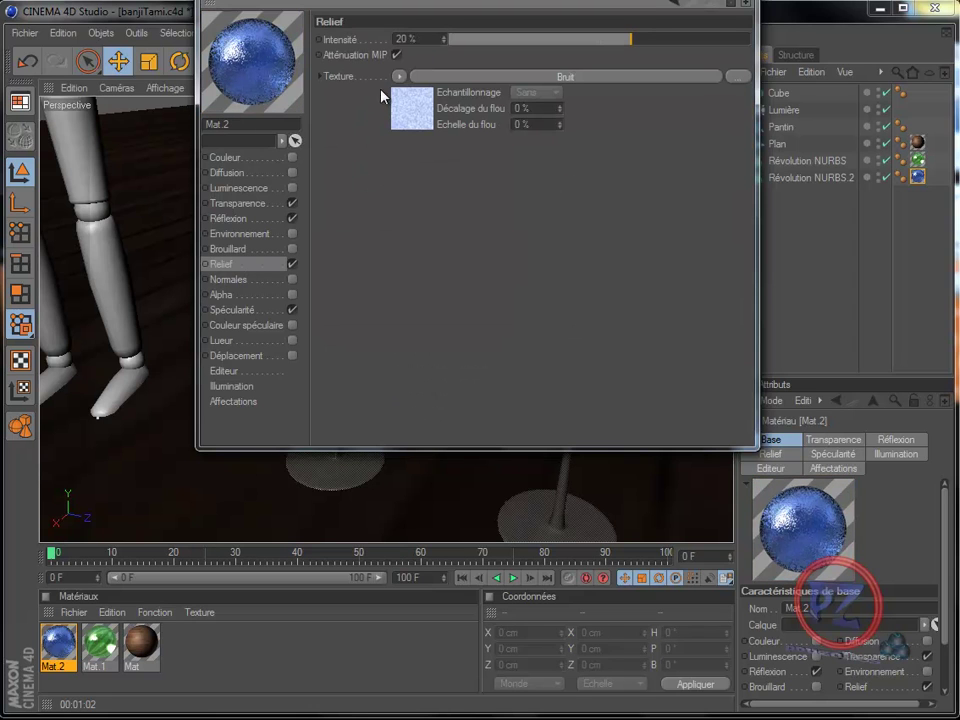
{"action": "double_click", "coordinate": [402, 38]}
{"action": "type", "text": "5"}
{"action": "key", "text": "Return"}
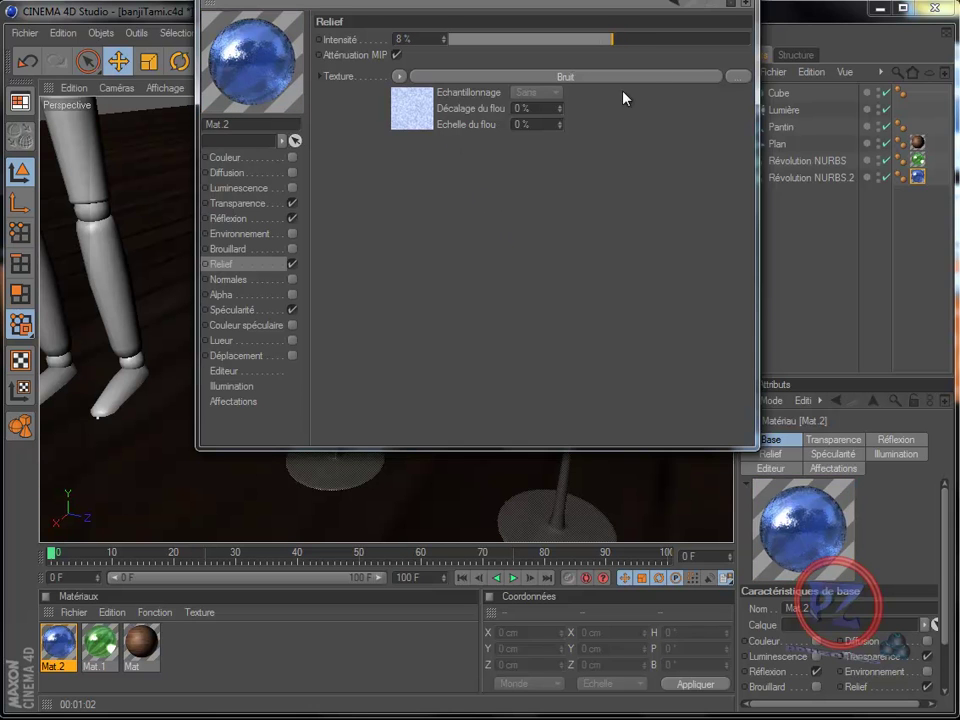
{"action": "left_click_drag", "start_coordinate": [533, 1], "coordinate": [542, 60]}
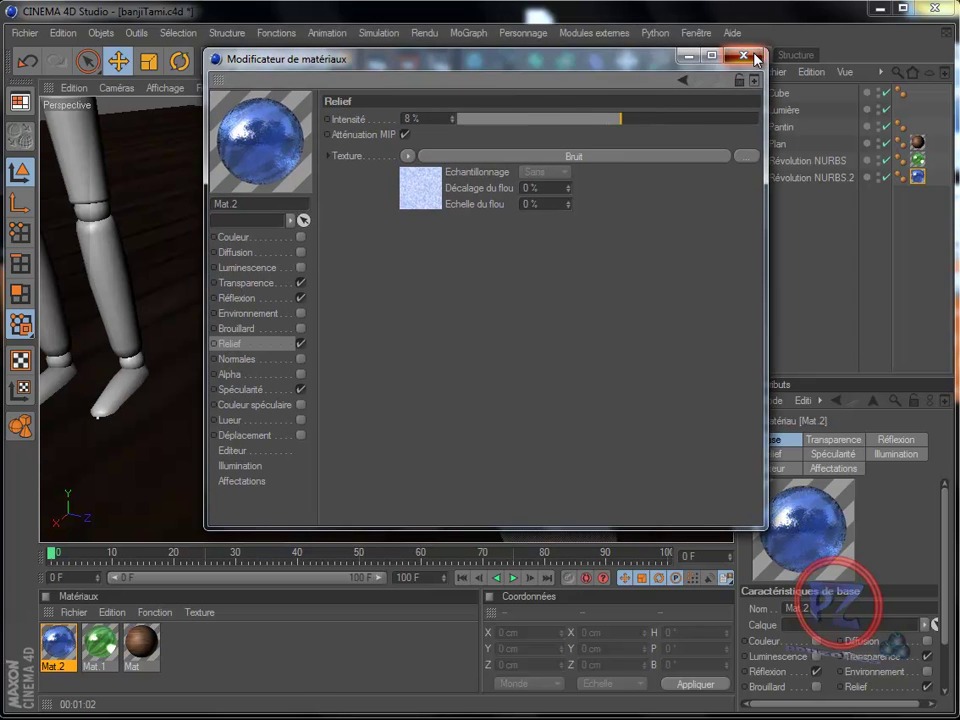
{"action": "left_click", "coordinate": [750, 56]}
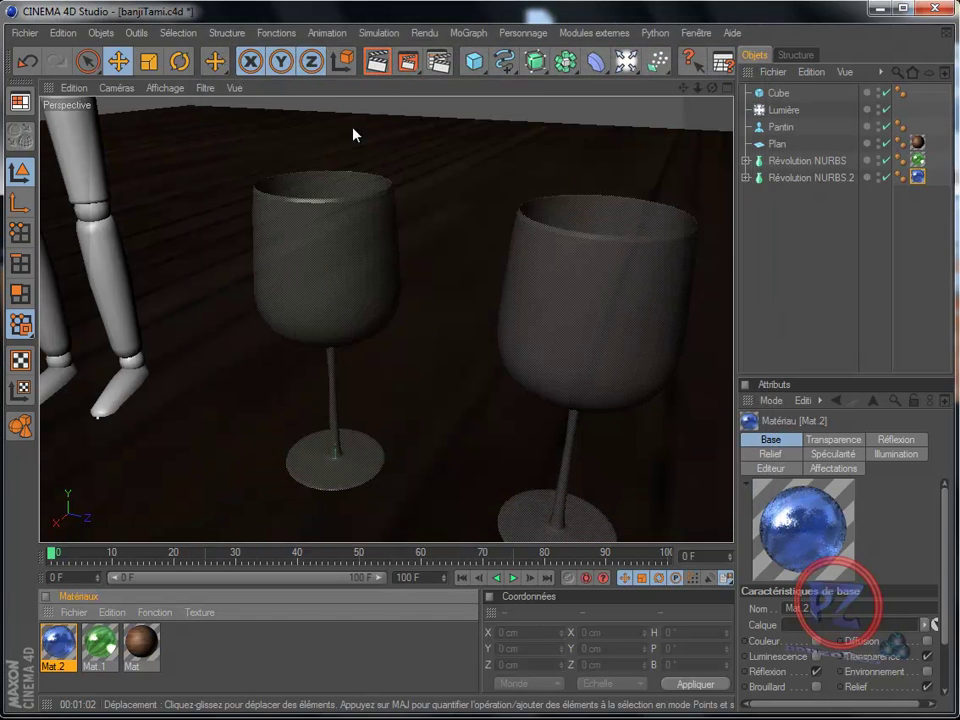
{"action": "left_click", "coordinate": [407, 61]}
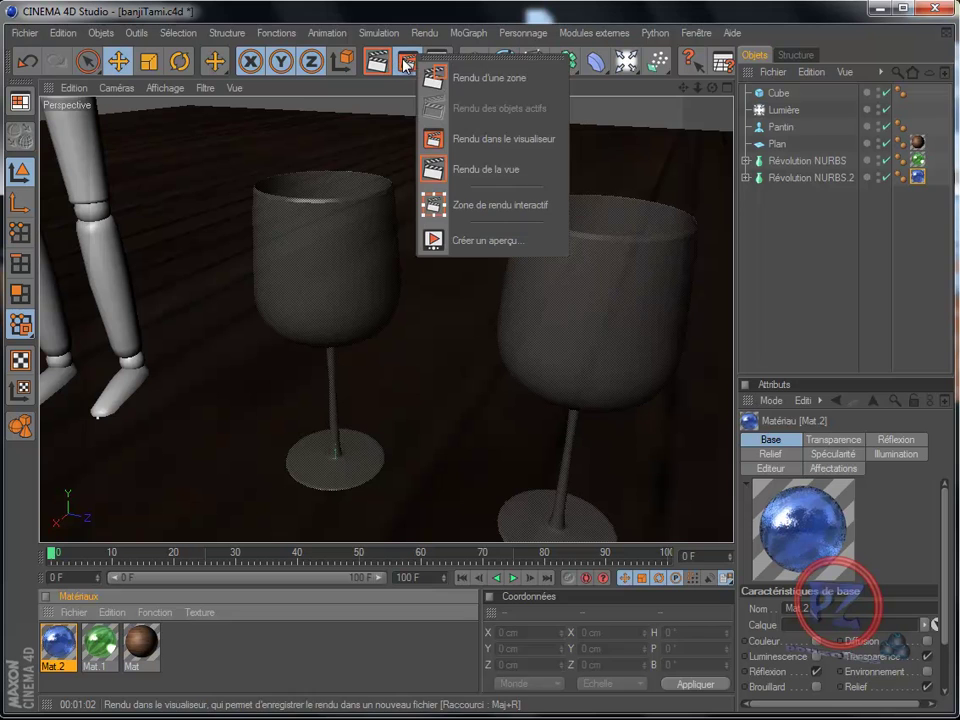
{"action": "left_click", "coordinate": [476, 79]}
{"action": "left_click_drag", "start_coordinate": [231, 137], "coordinate": [435, 511]}
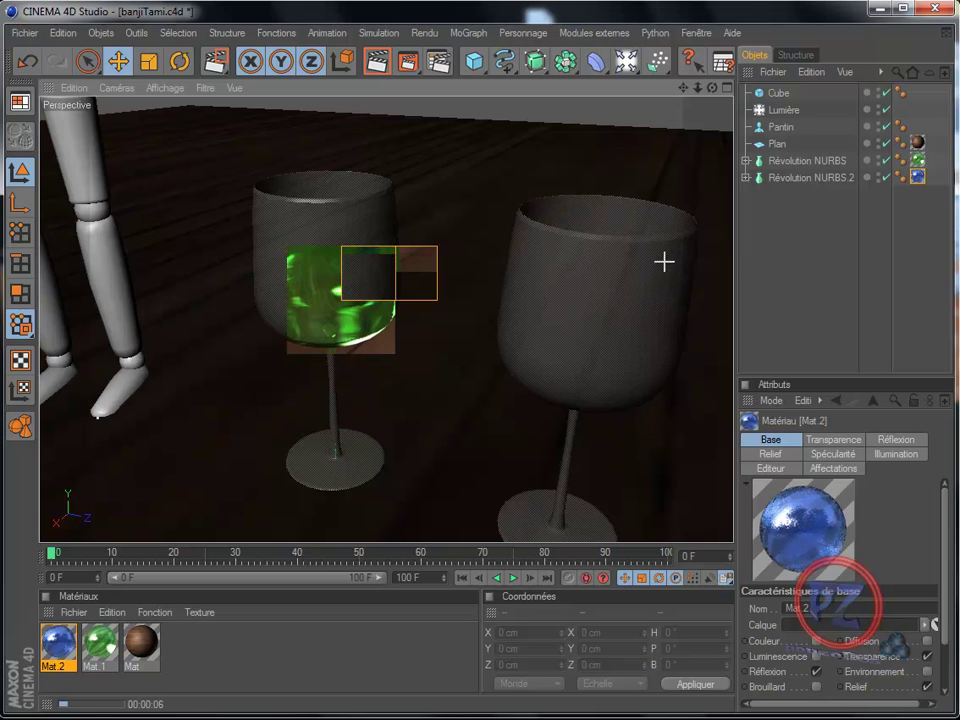
{"action": "left_click", "coordinate": [843, 229]}
Step: Render only the region around the blue Révolution NURBS.2 glass to check its relief
{"action": "left_click_drag", "start_coordinate": [409, 63], "coordinate": [469, 75]}
{"action": "left_click_drag", "start_coordinate": [490, 162], "coordinate": [711, 553]}
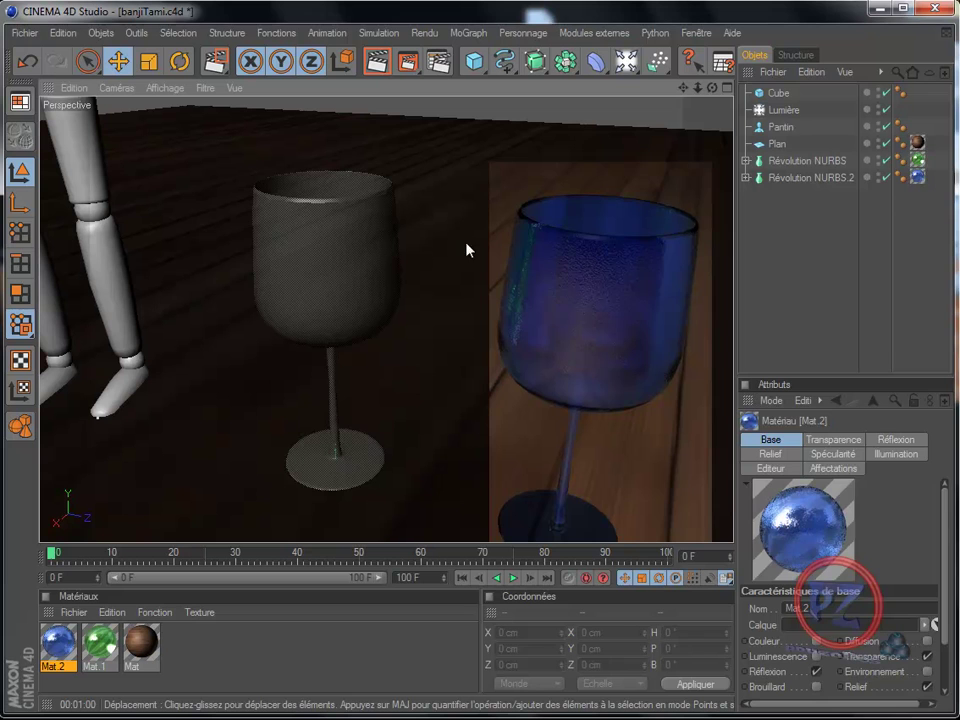
Step: Apply the green Mat.1 glass material to the Pantin figure
{"action": "left_click", "coordinate": [345, 272]}
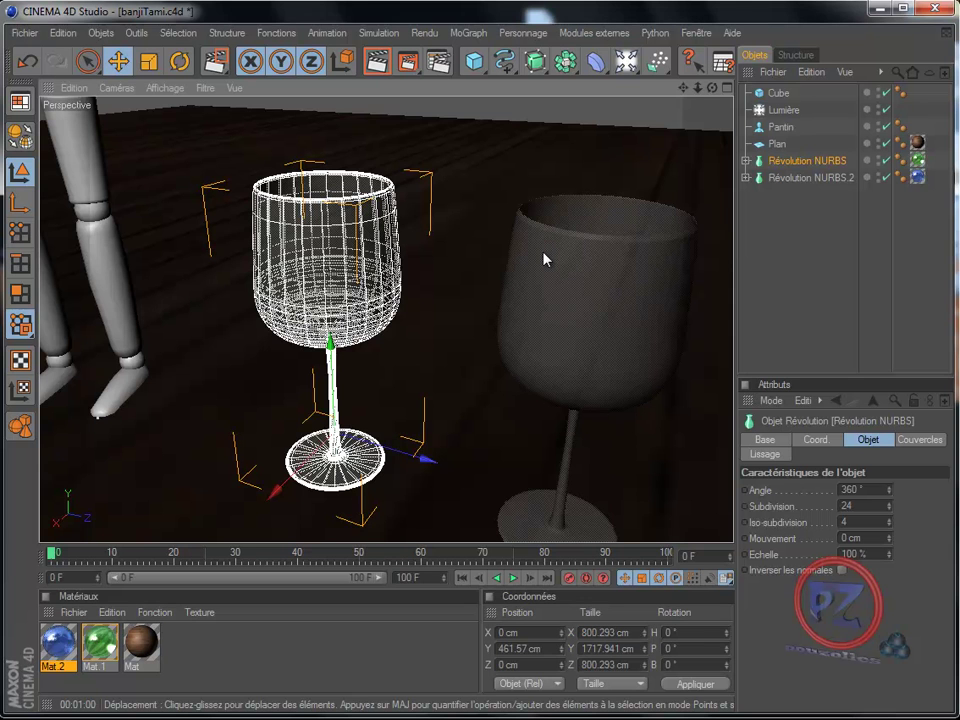
{"action": "scroll", "coordinate": [543, 259], "scroll_direction": "down", "scroll_amount": 10}
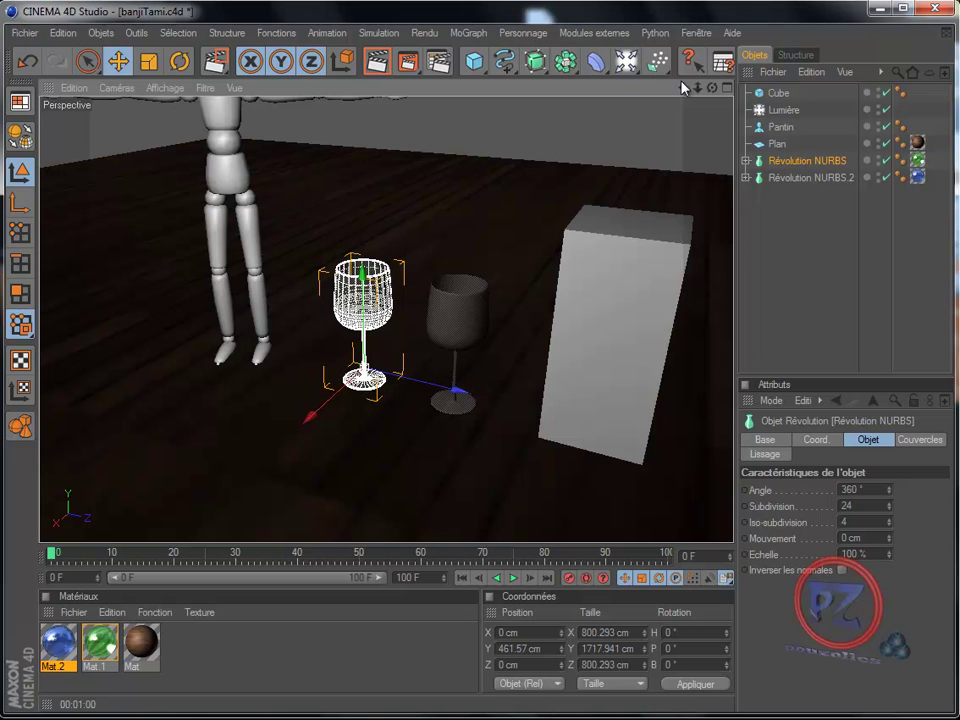
{"action": "left_click_drag", "start_coordinate": [683, 87], "coordinate": [516, 306]}
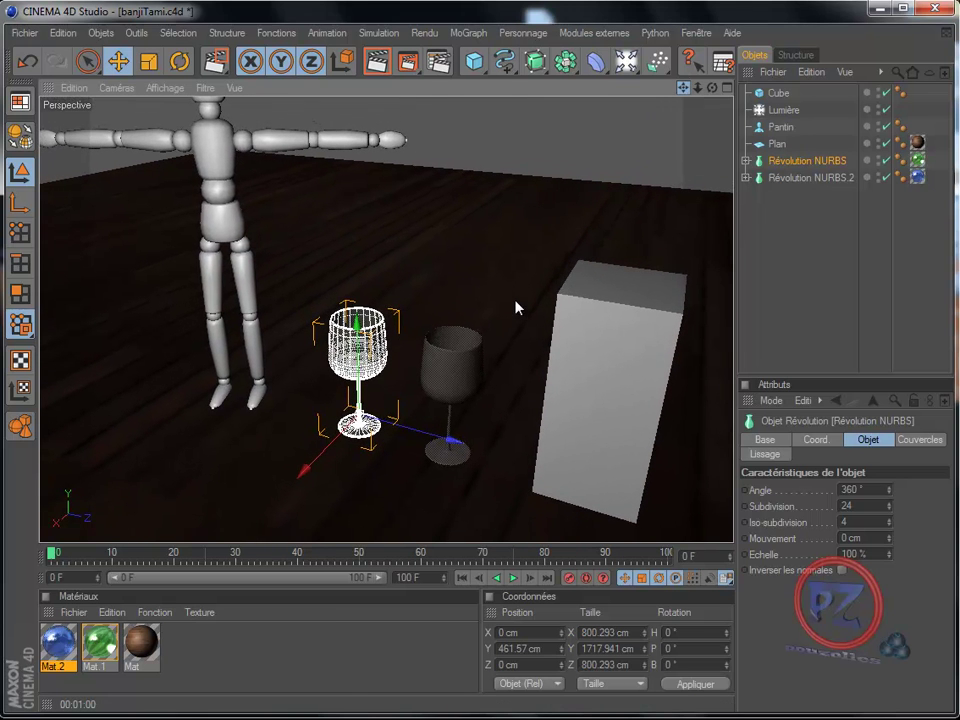
{"action": "left_click", "coordinate": [100, 648]}
{"action": "left_click_drag", "start_coordinate": [99, 652], "coordinate": [795, 127]}
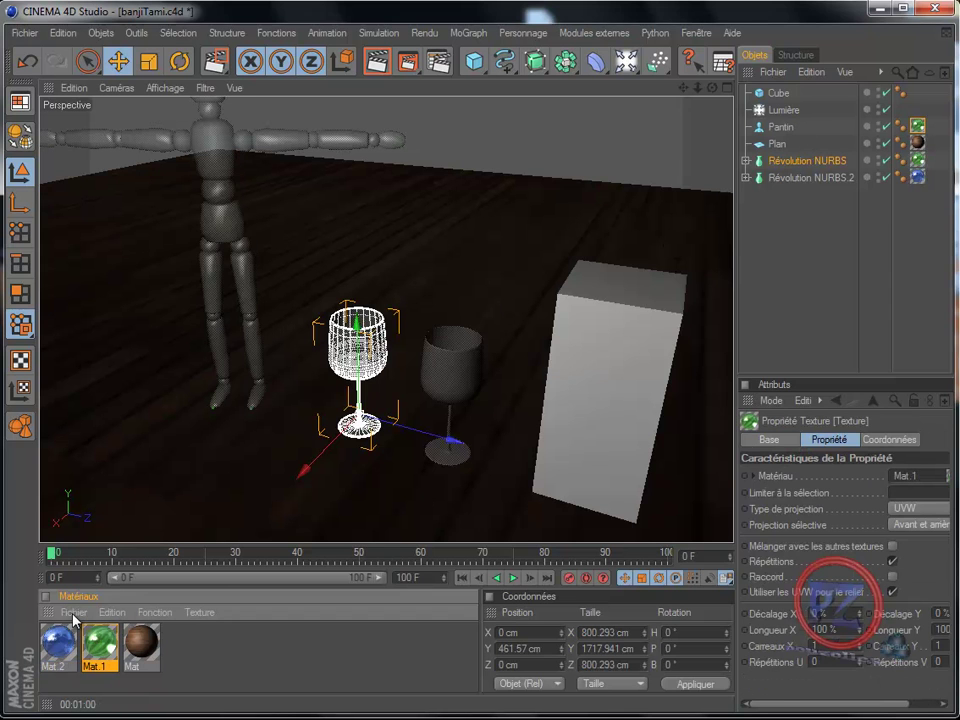
Step: Apply the blue Mat.2 glass material to the Cube and render the active view
{"action": "left_click", "coordinate": [60, 646]}
{"action": "left_click_drag", "start_coordinate": [62, 648], "coordinate": [809, 92]}
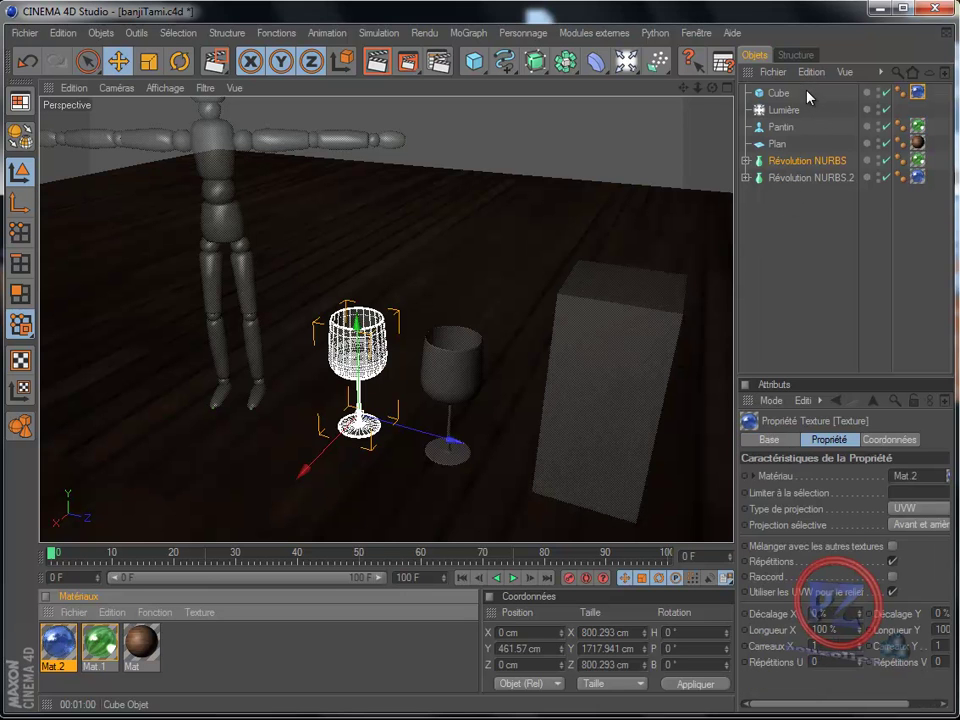
{"action": "left_click", "coordinate": [376, 64]}
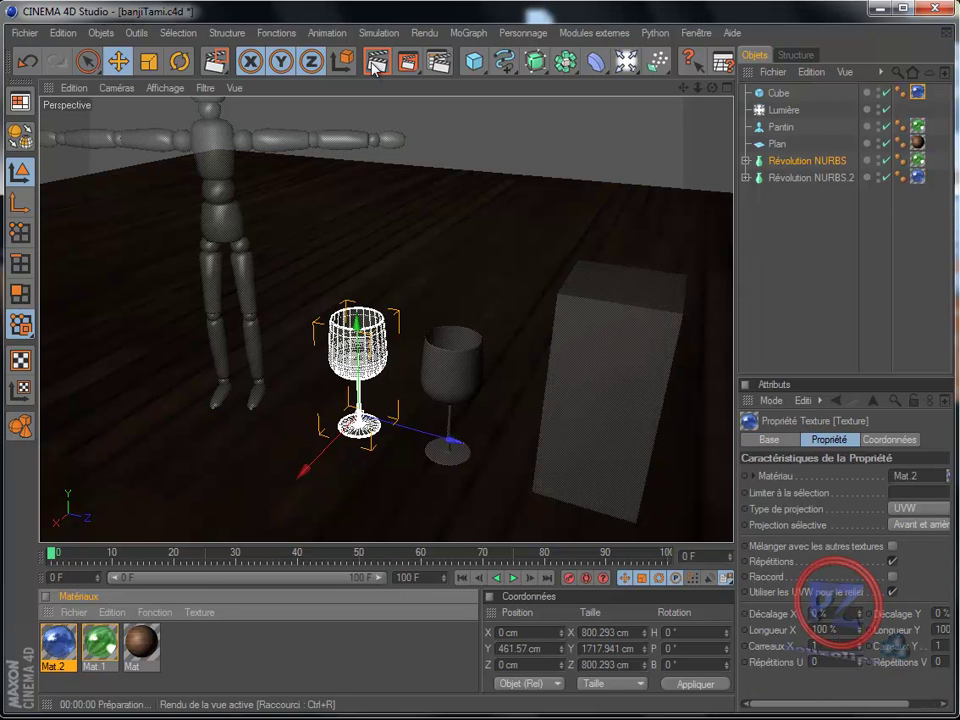